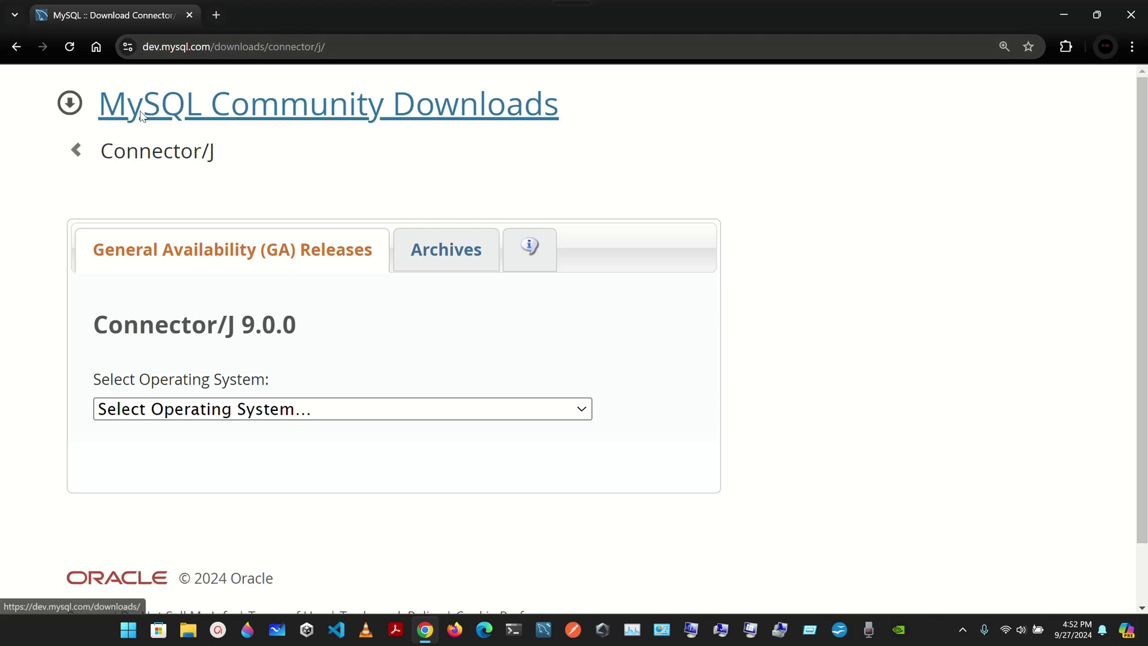
# Choose Platform Independent on the Connector/J 9.0.0 page to list its TAR and ZIP archives.
pyautogui.click(373, 48)
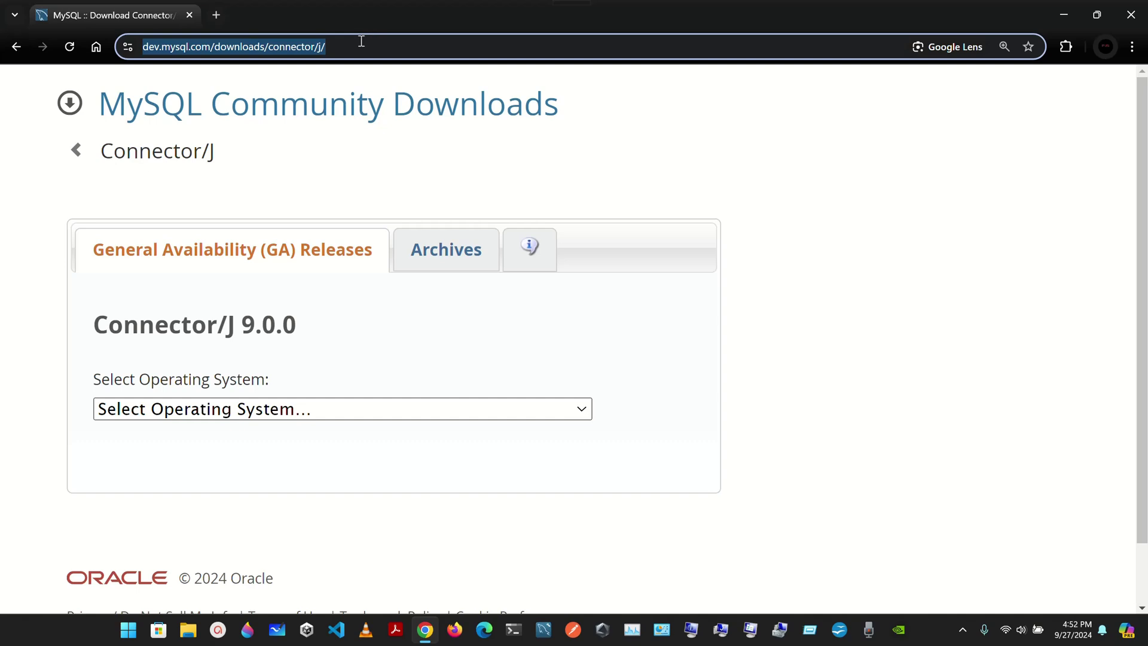
pyautogui.click(530, 168)
pyautogui.scroll(-2, 530, 168)
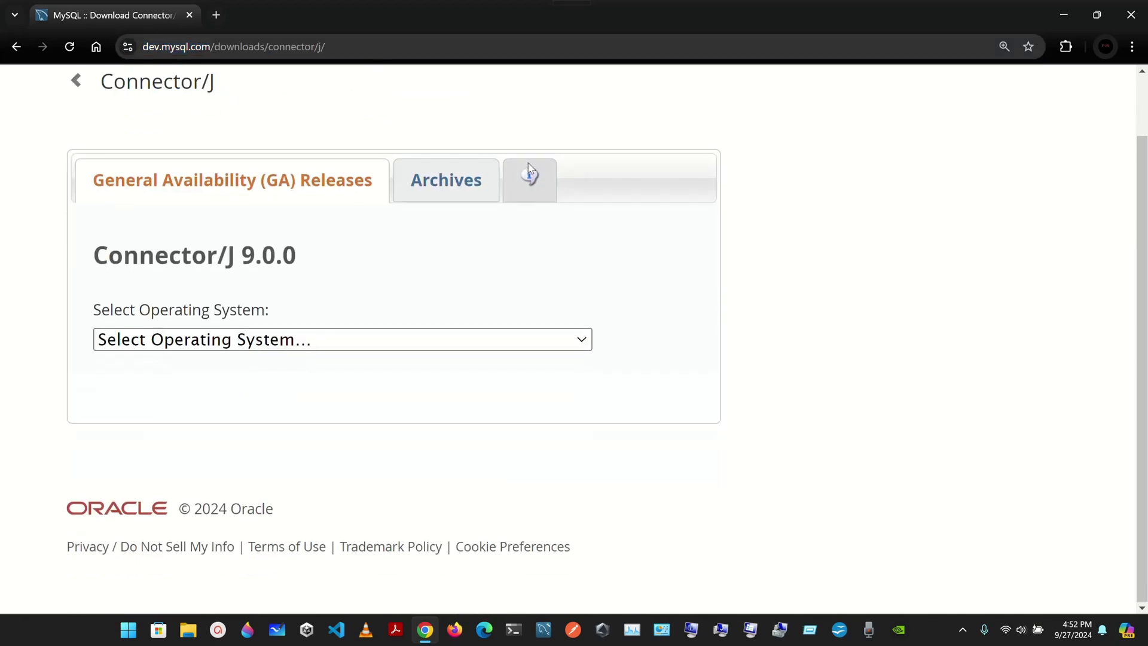
pyautogui.click(350, 340)
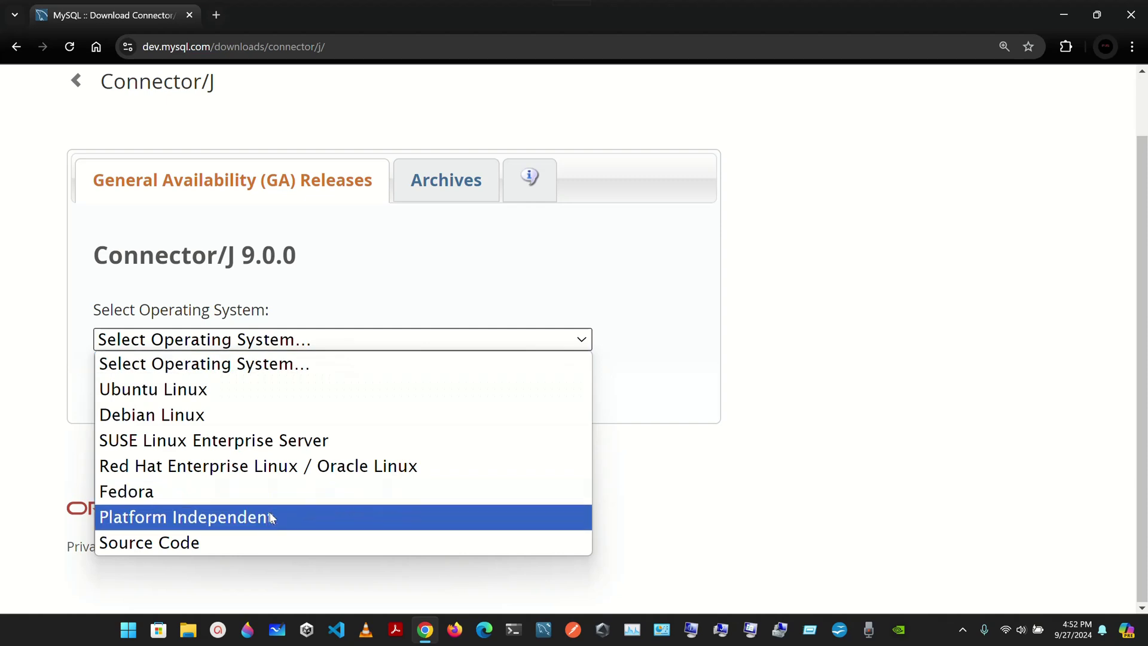
pyautogui.click(241, 525)
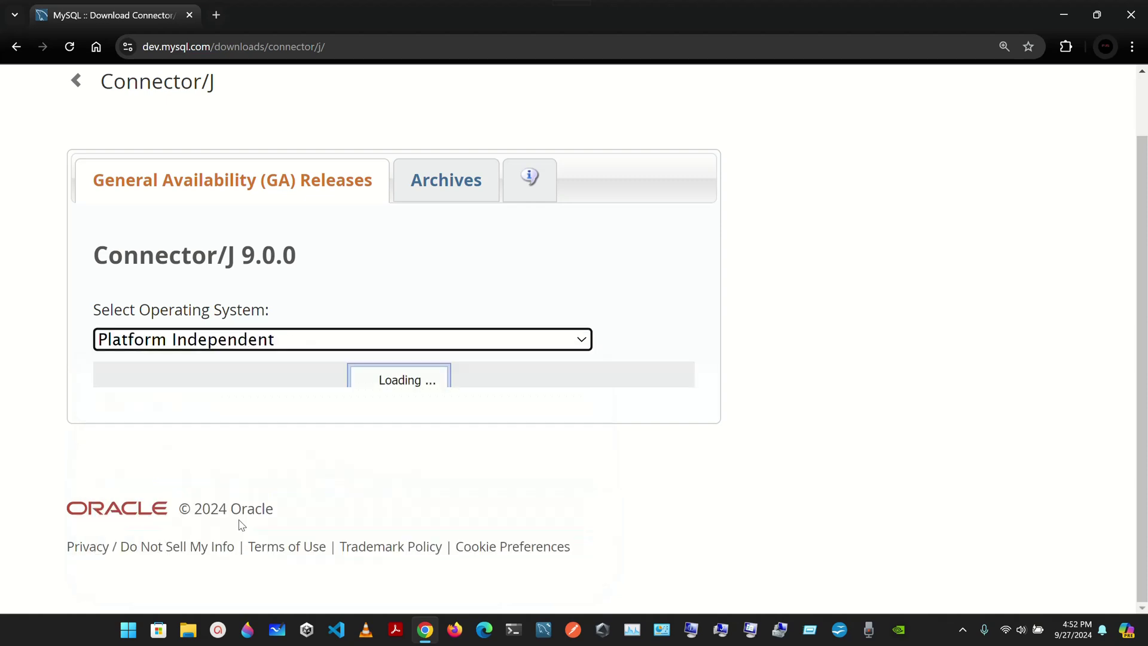
pyautogui.scroll(-2, 426, 407)
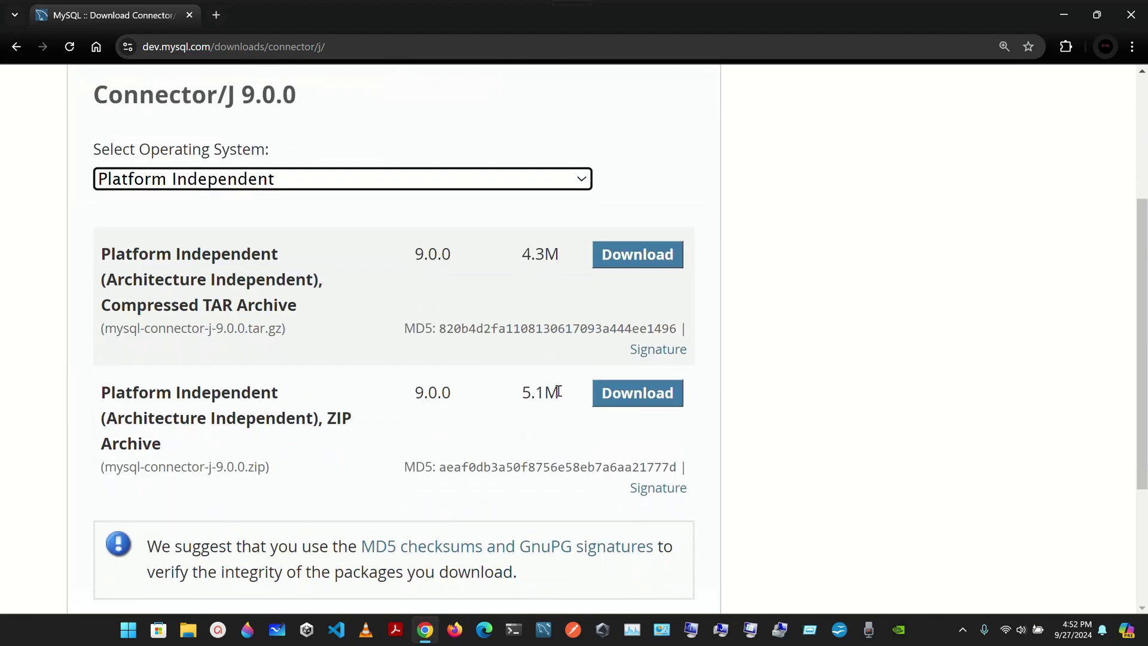
# Download mysql-connector-j-9.0.0.zip without logging in and open it from Chrome's downloads.
pyautogui.click(636, 396)
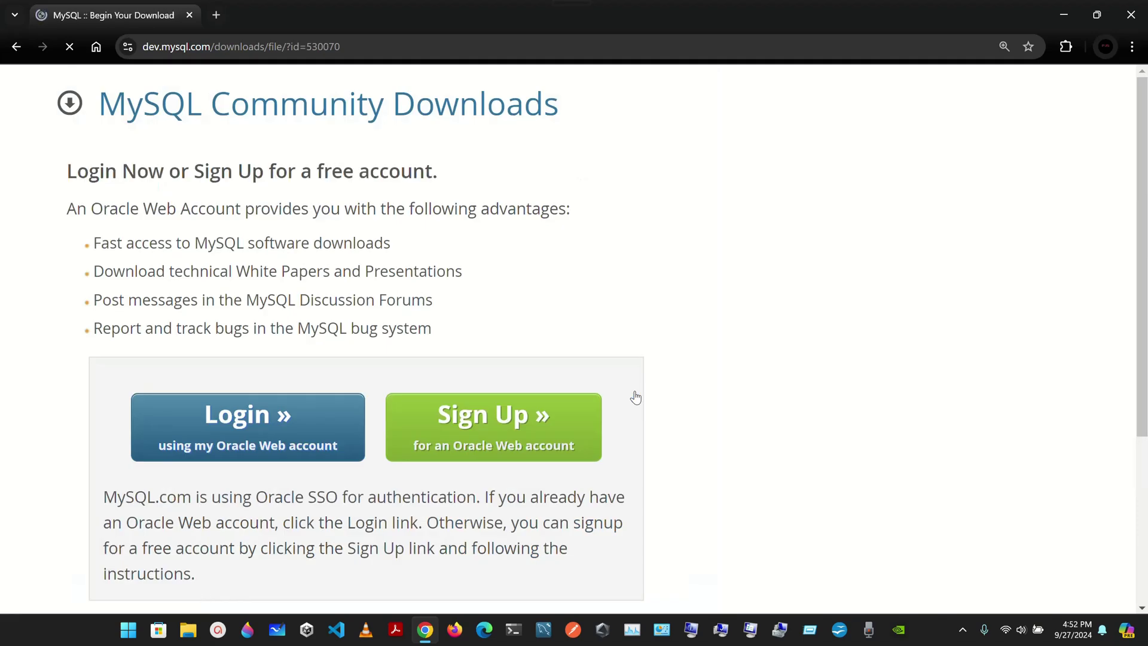
pyautogui.scroll(-3, 477, 293)
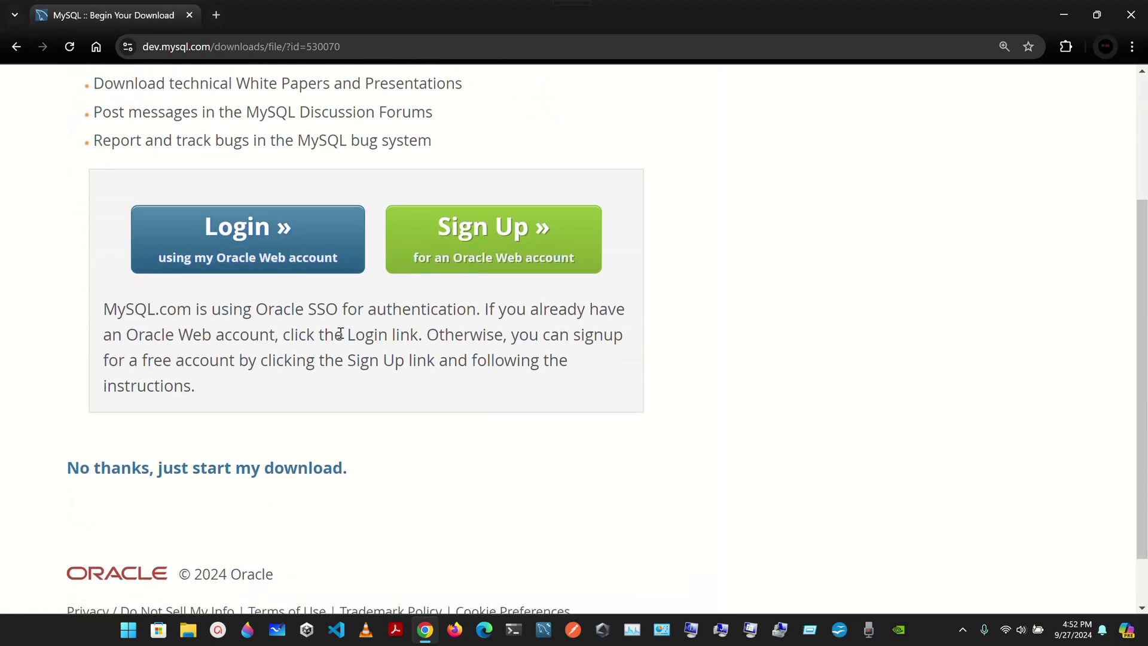
pyautogui.scroll(-1, 340, 332)
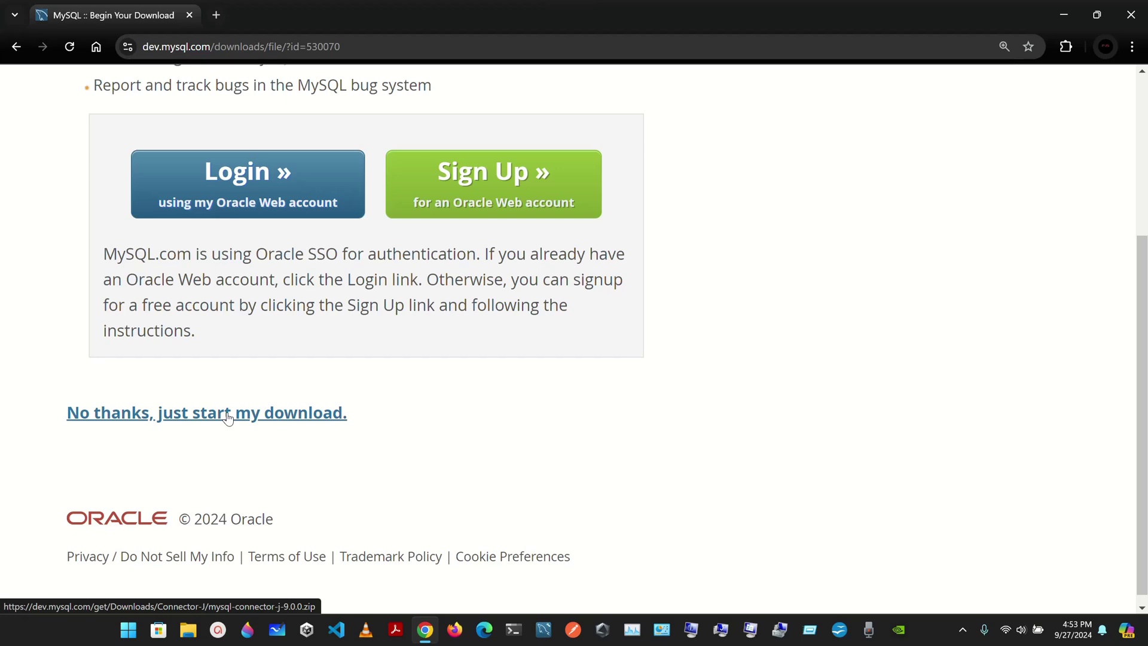
pyautogui.click(228, 417)
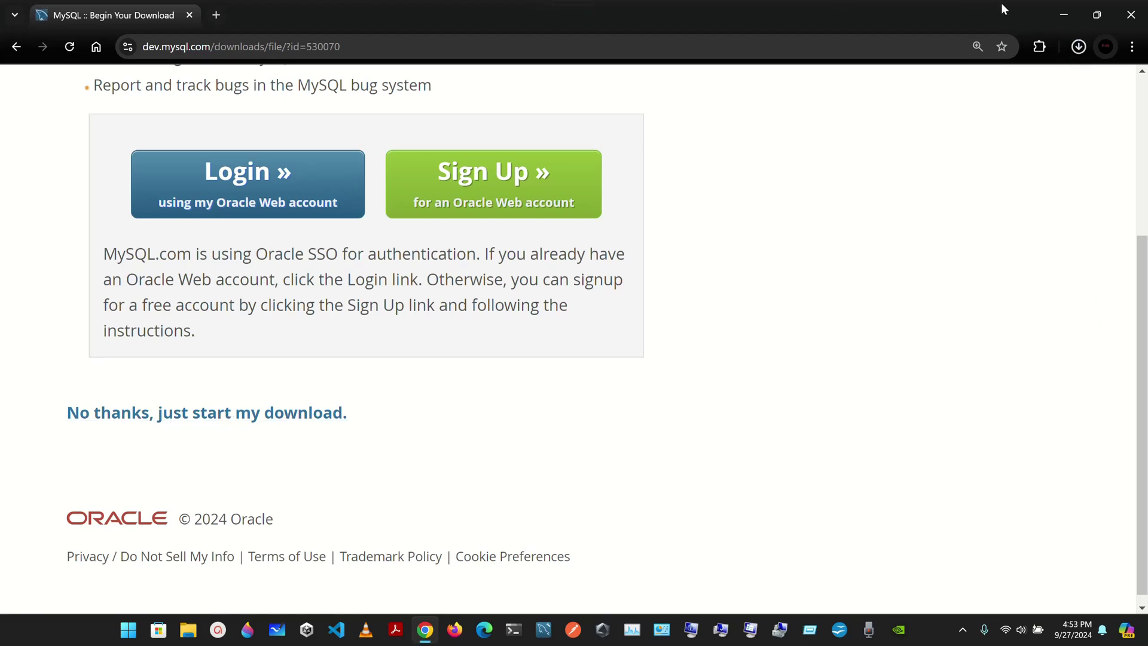
pyautogui.click(1077, 51)
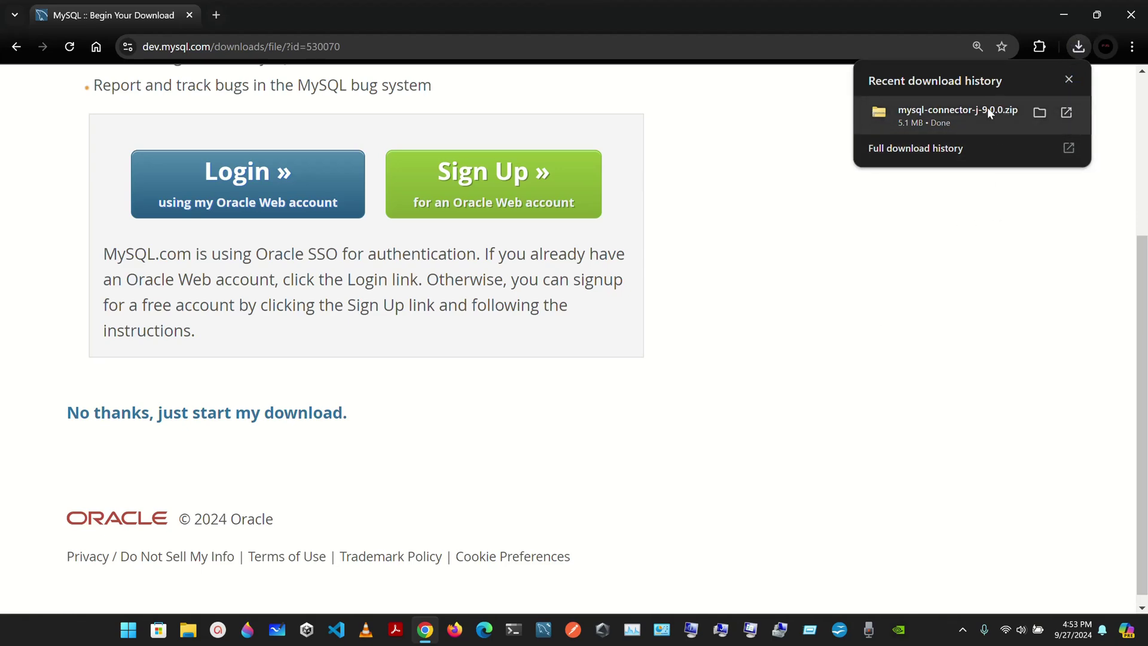
pyautogui.click(1018, 113)
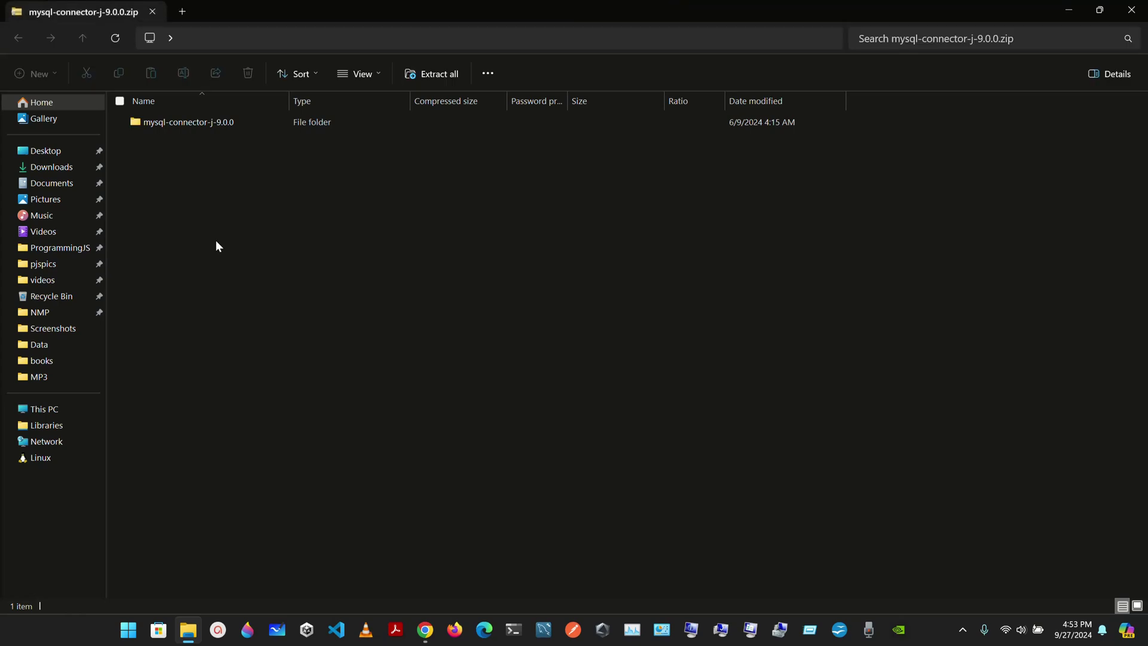
# Start Extract All for mysql-connector-j-9.0.0.zip in the Downloads folder.
pyautogui.rightClick(200, 122)
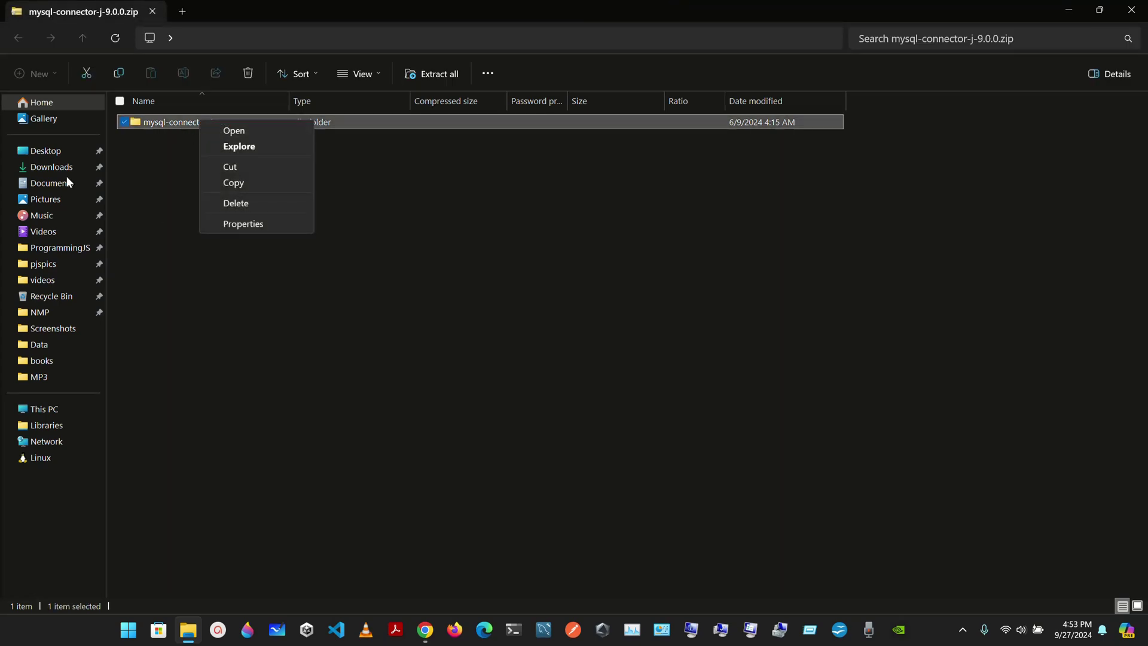
pyautogui.click(50, 167)
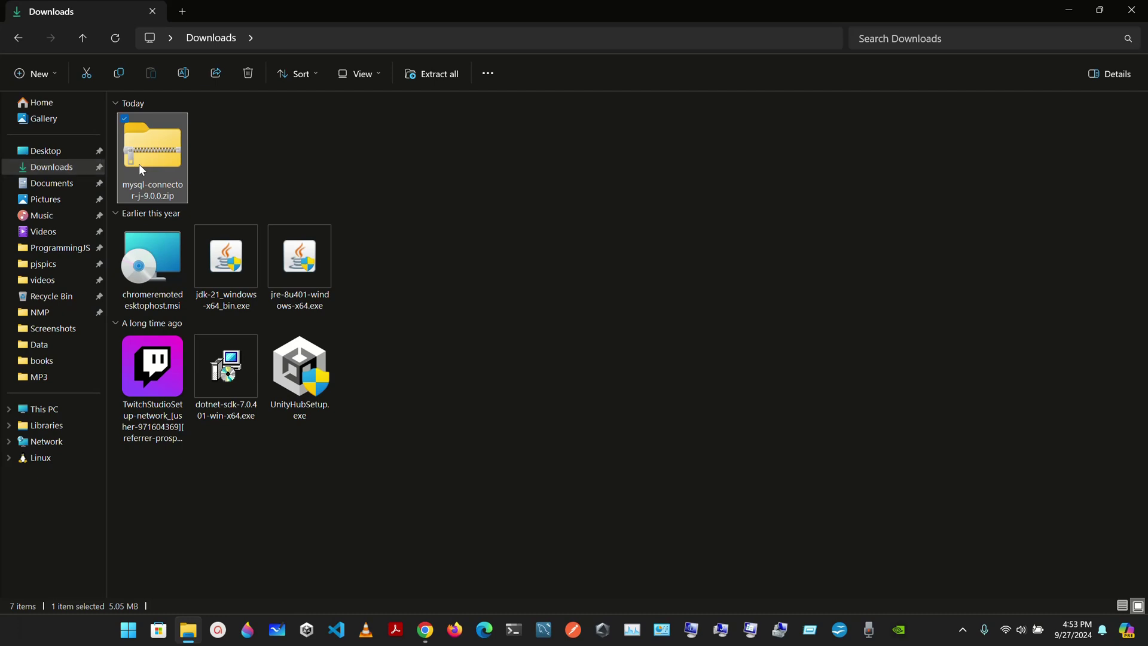
pyautogui.rightClick(142, 170)
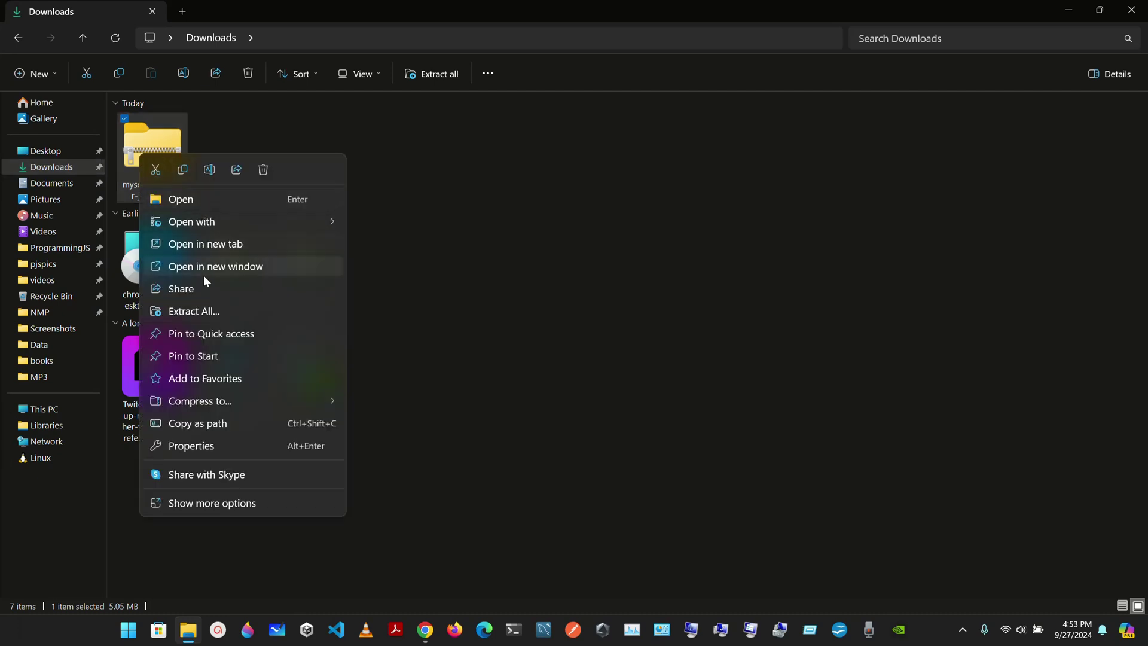
pyautogui.click(223, 315)
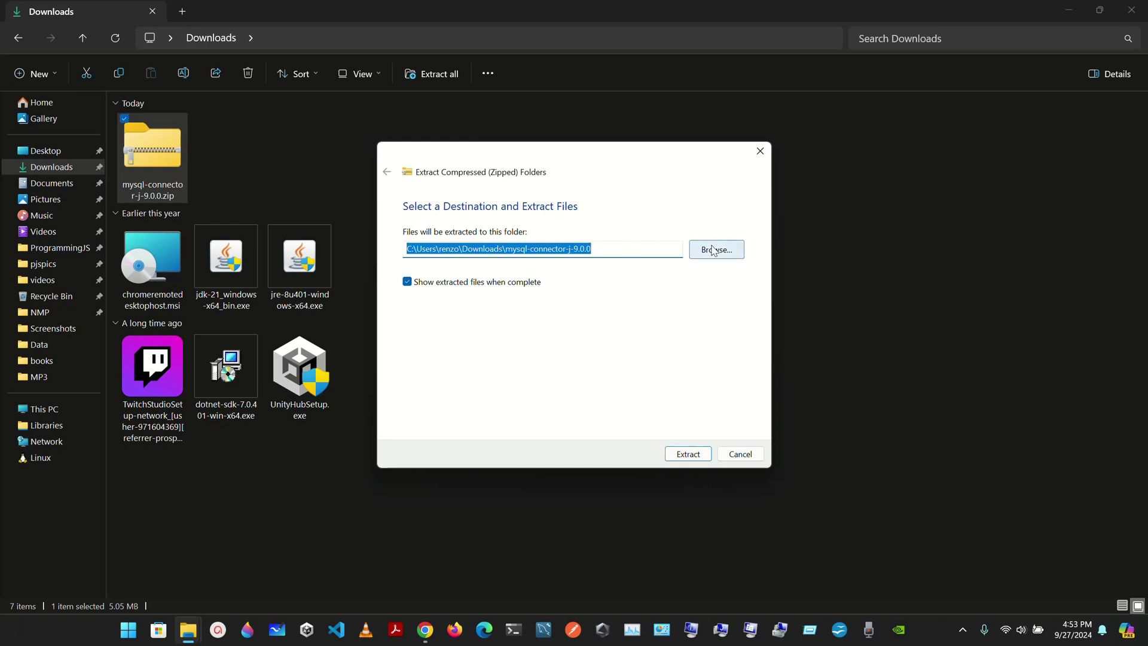
# Browse to C:\ProgramData\MySQL\MySQL Server 8.0\Data and select it as the extraction destination.
pyautogui.click(714, 250)
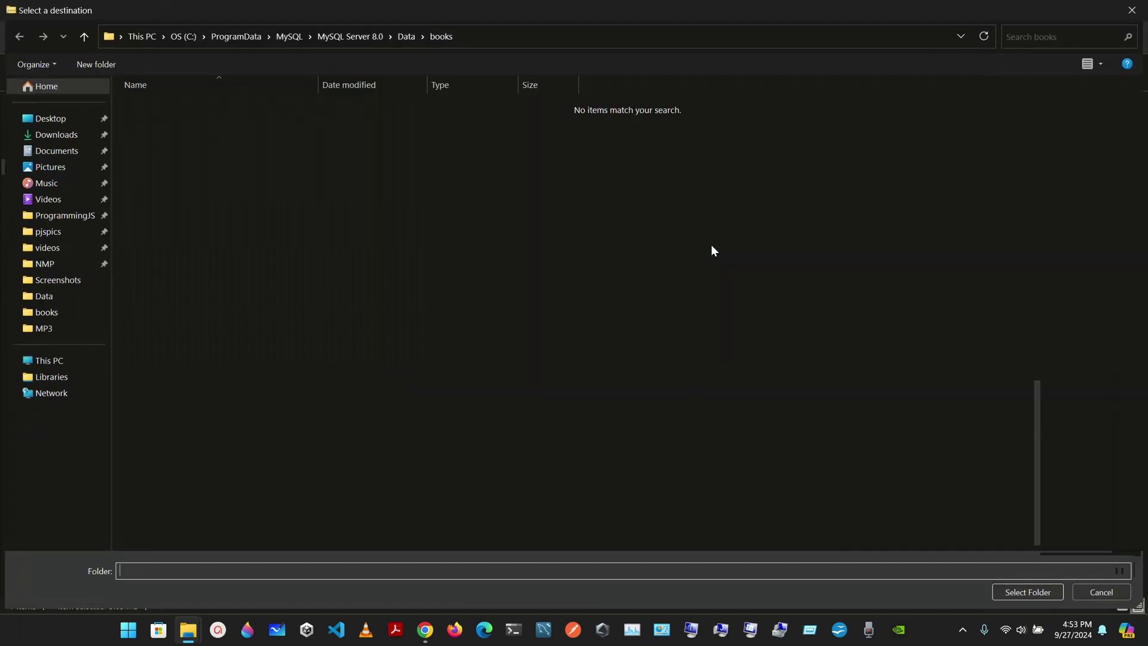
pyautogui.click(69, 359)
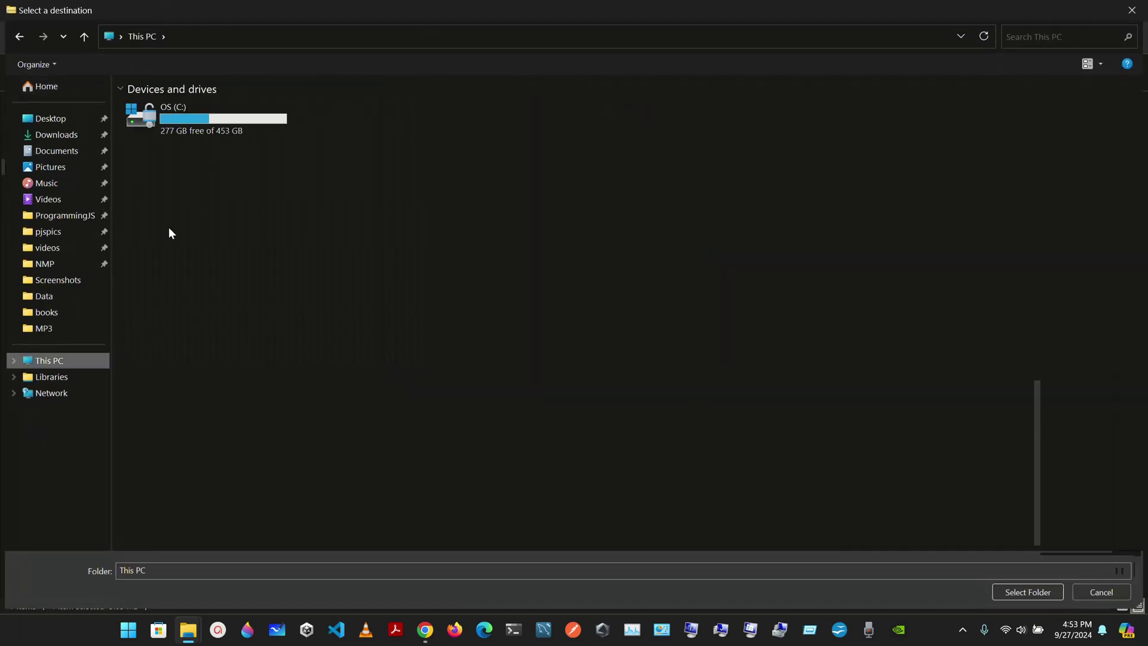
pyautogui.doubleClick(256, 110)
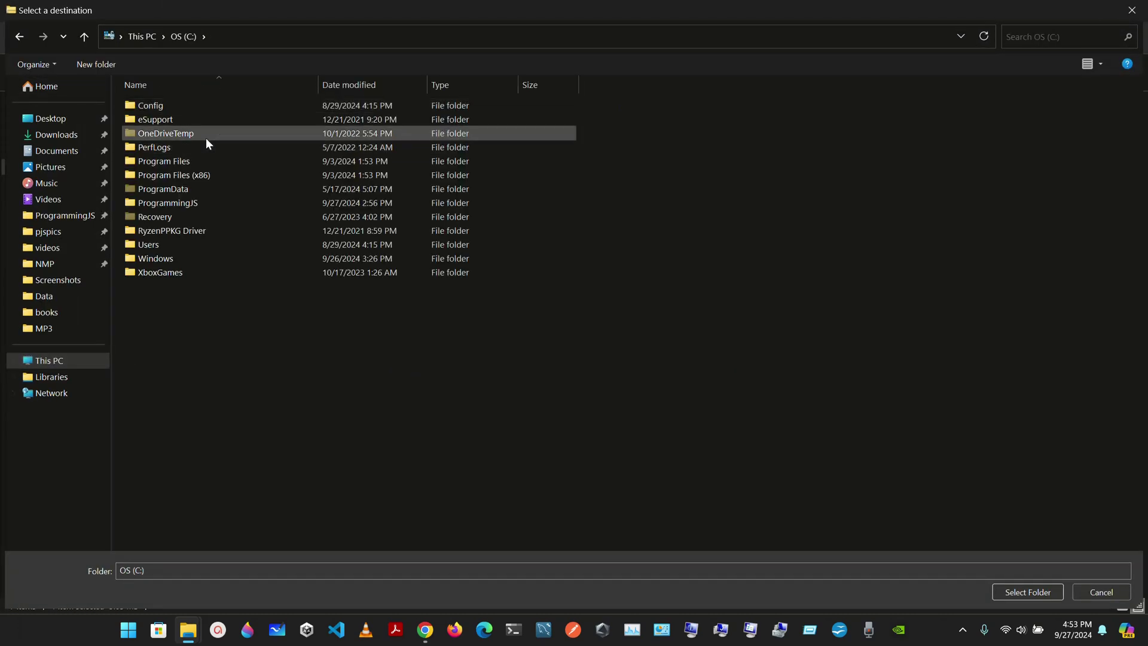
pyautogui.doubleClick(209, 189)
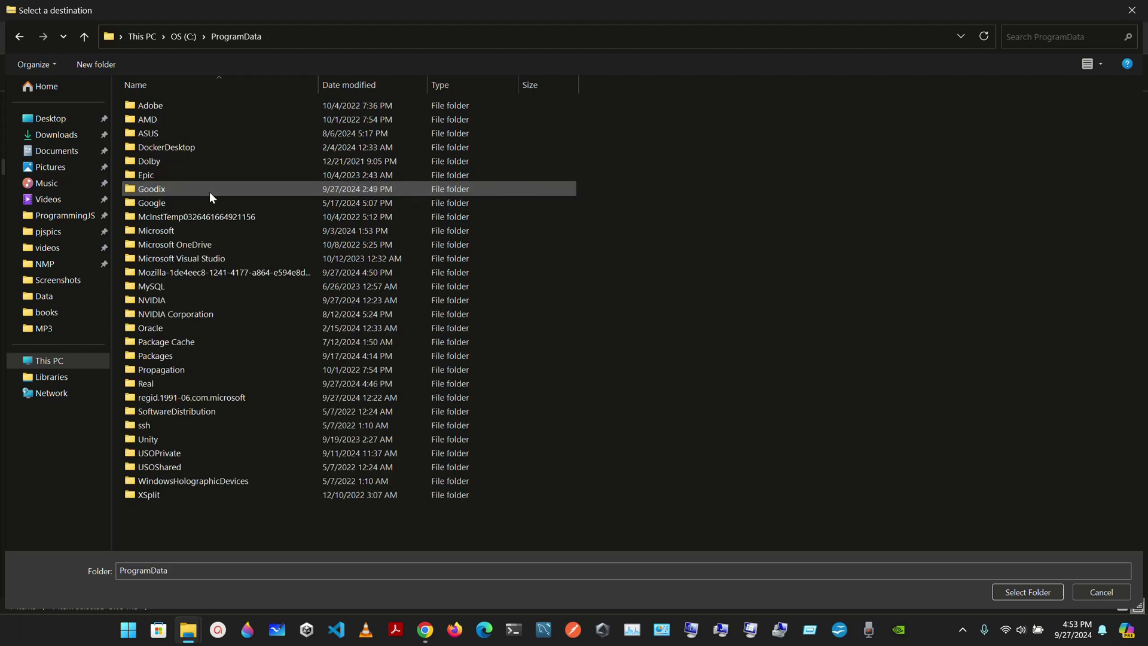
pyautogui.doubleClick(224, 288)
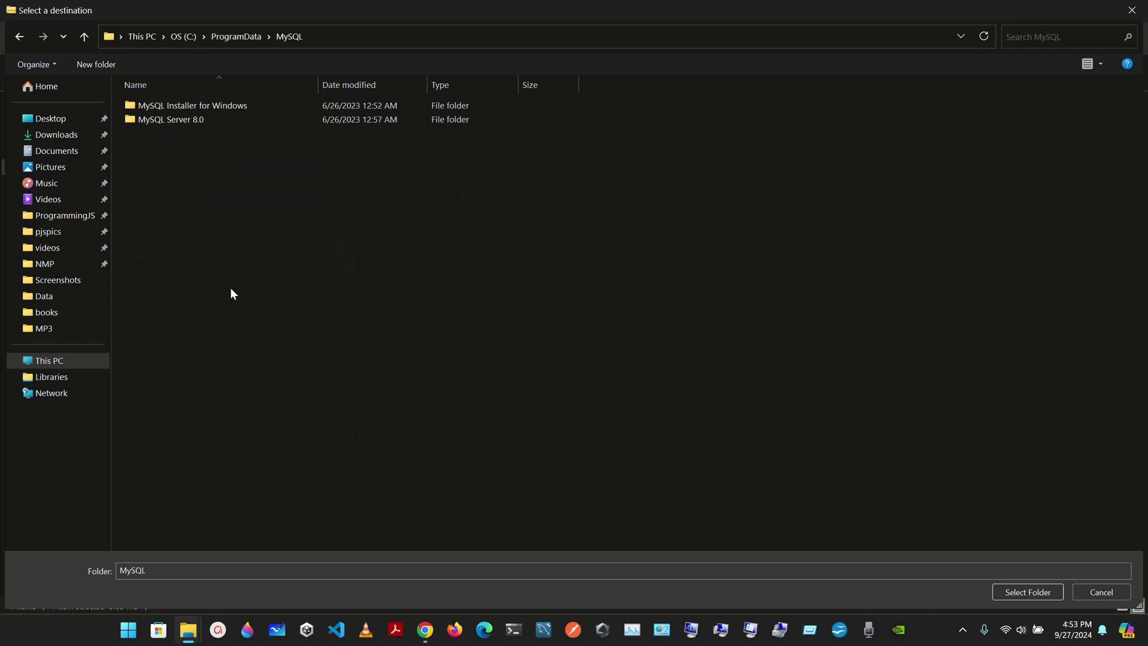
pyautogui.doubleClick(238, 122)
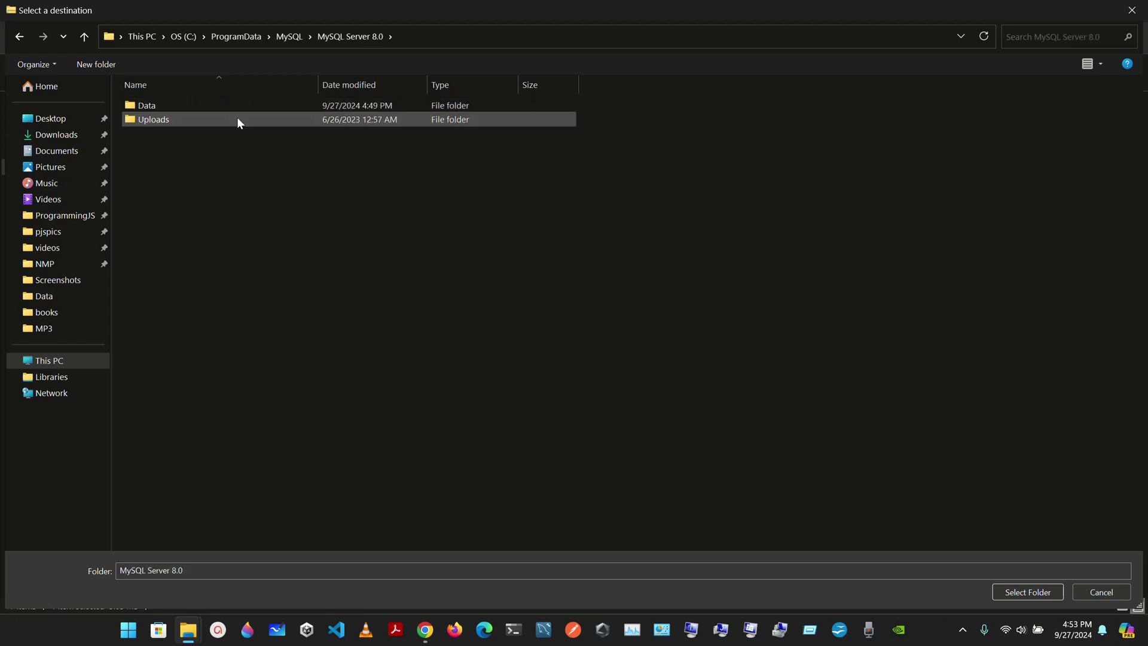
pyautogui.doubleClick(217, 109)
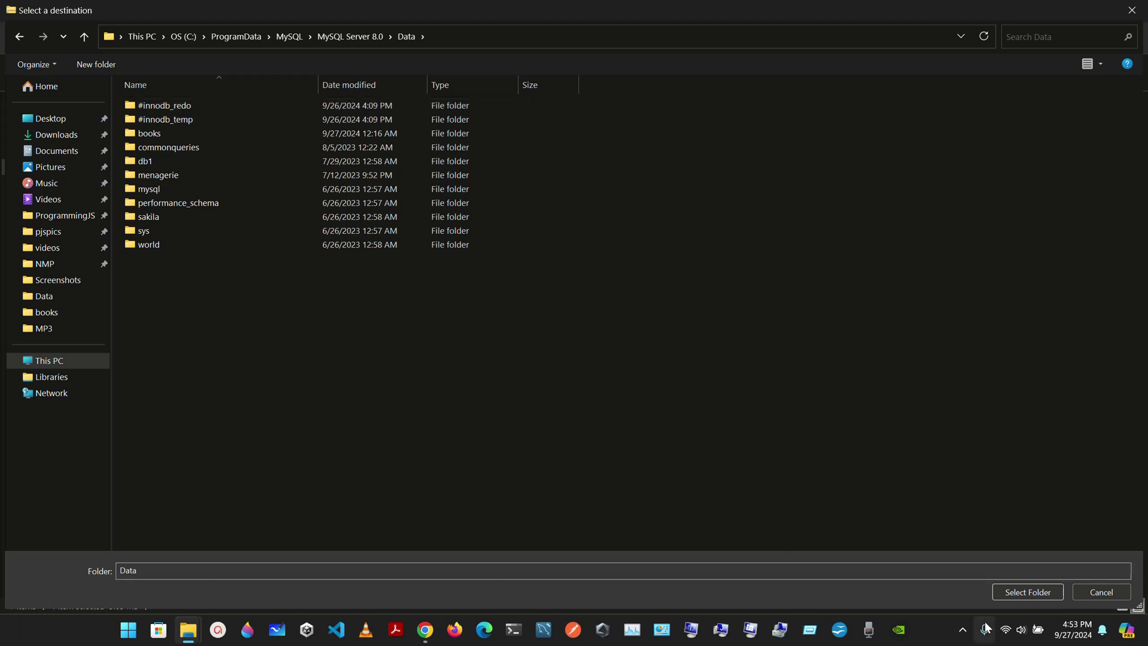
pyautogui.click(1025, 593)
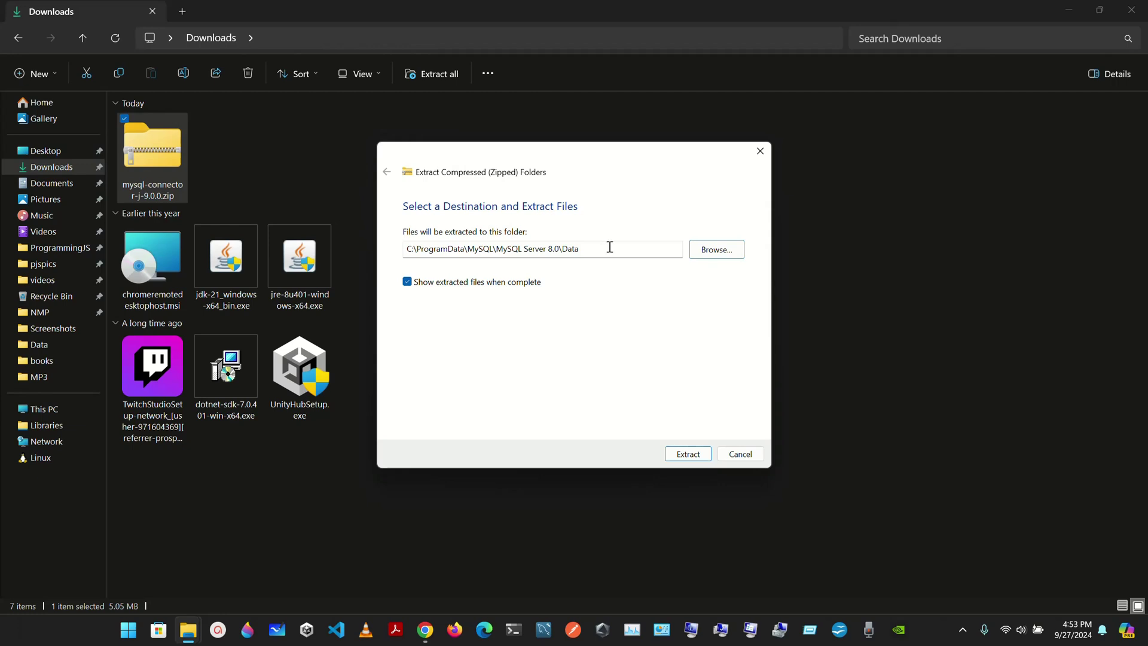
pyautogui.click(716, 250)
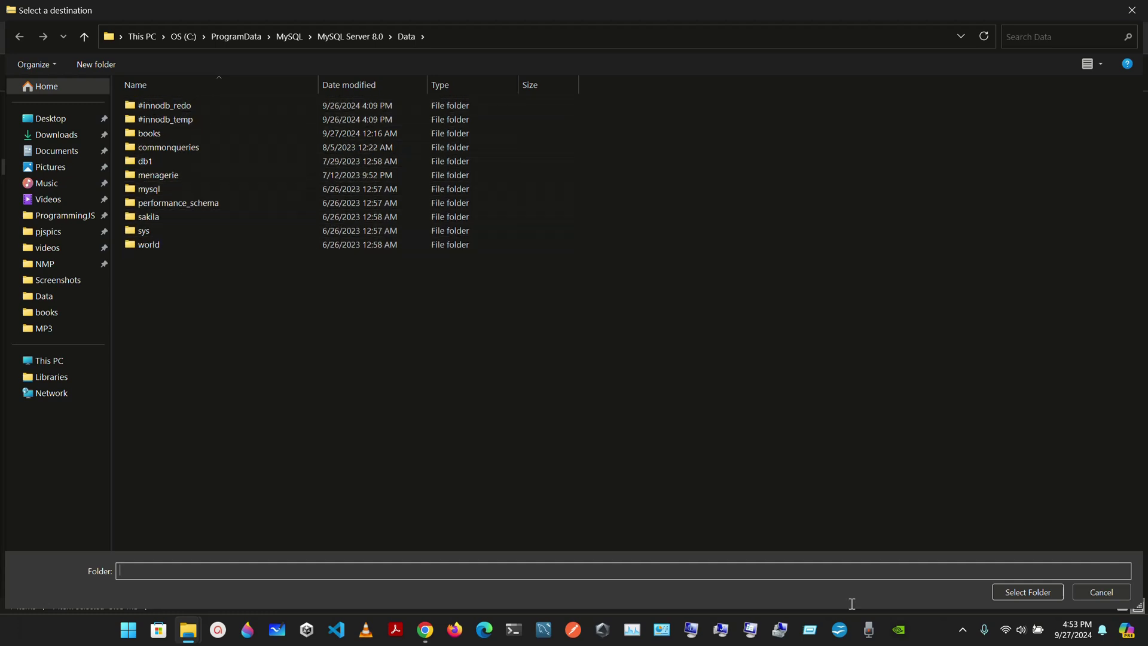
pyautogui.click(1038, 594)
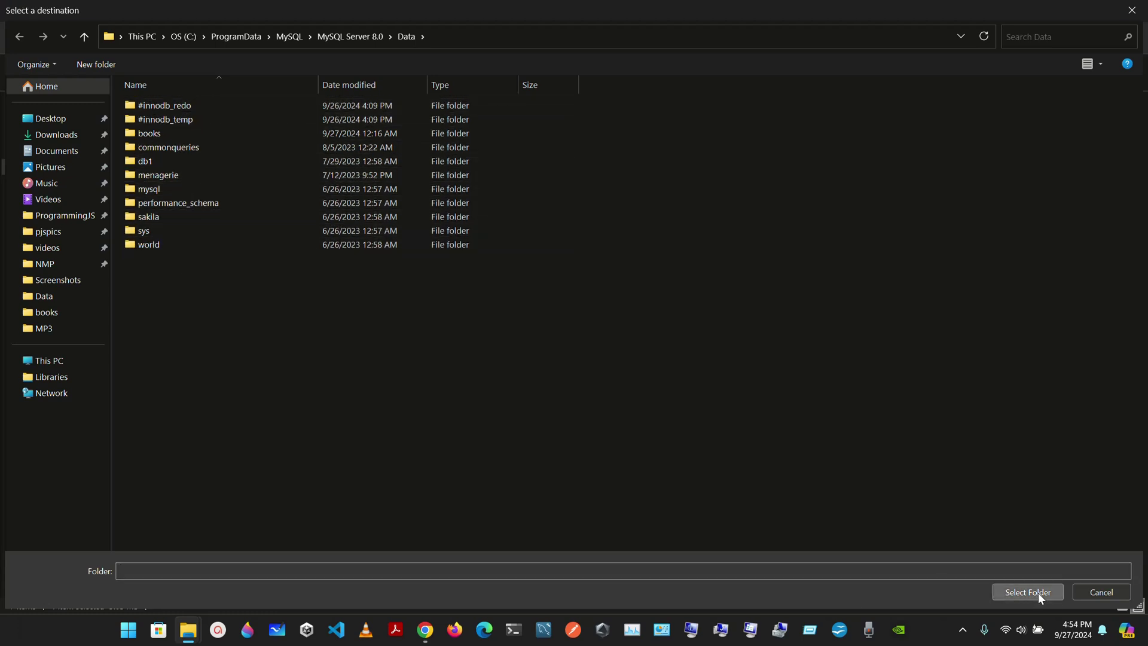
# Extract the connector into the Data folder, then check its full path and 42 items.
pyautogui.click(711, 455)
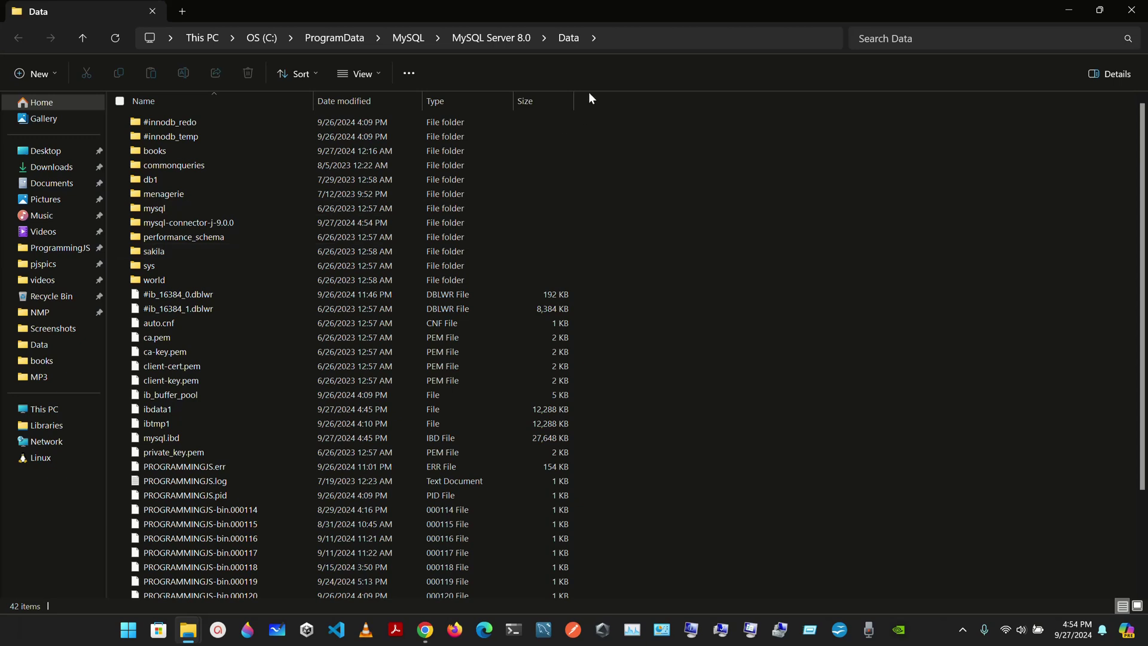
pyautogui.click(622, 42)
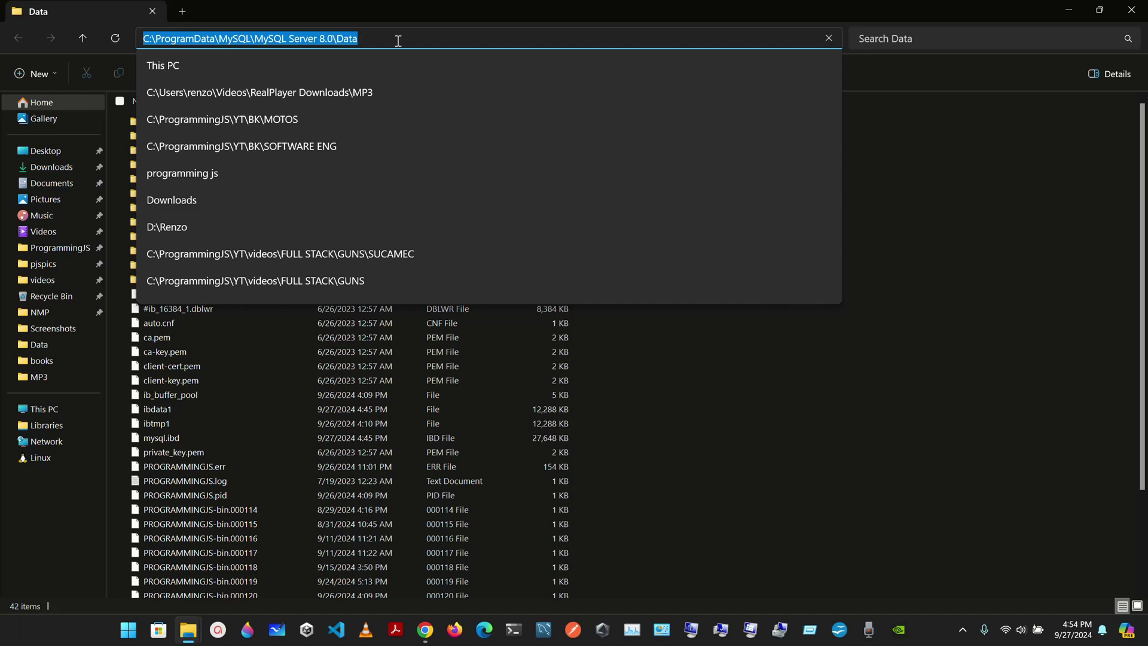
pyautogui.click(307, 397)
pyautogui.click(303, 408)
pyautogui.scroll(-3, 303, 407)
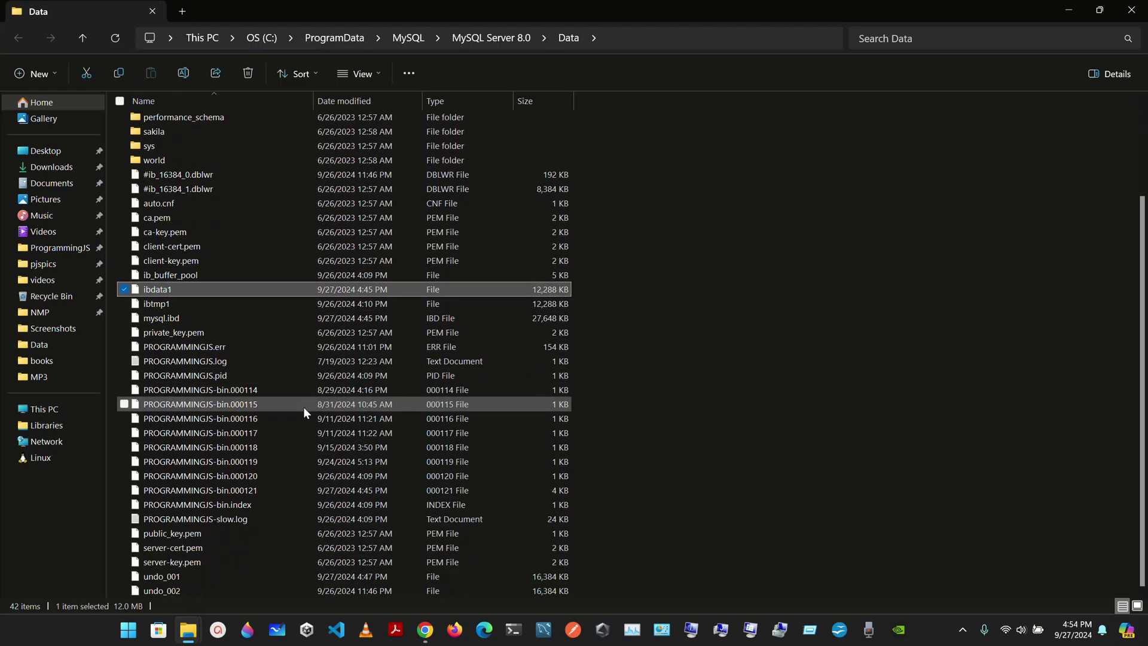
pyautogui.scroll(2, 304, 407)
pyautogui.scroll(1, 303, 406)
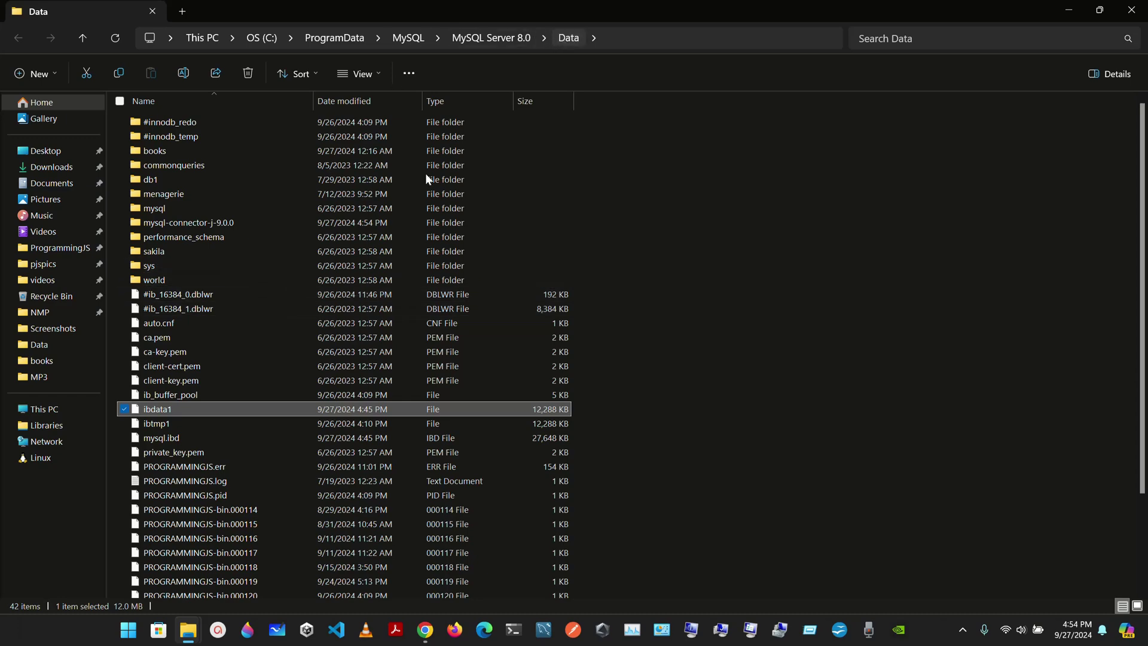
pyautogui.scroll(-3, 329, 277)
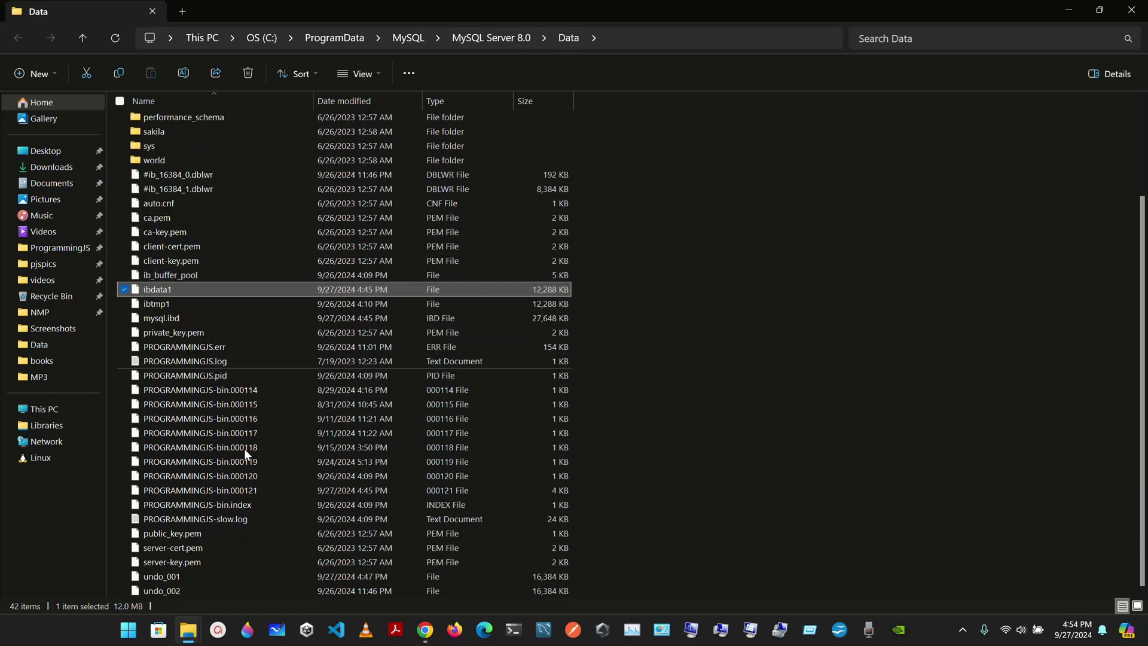
pyautogui.scroll(3, 244, 449)
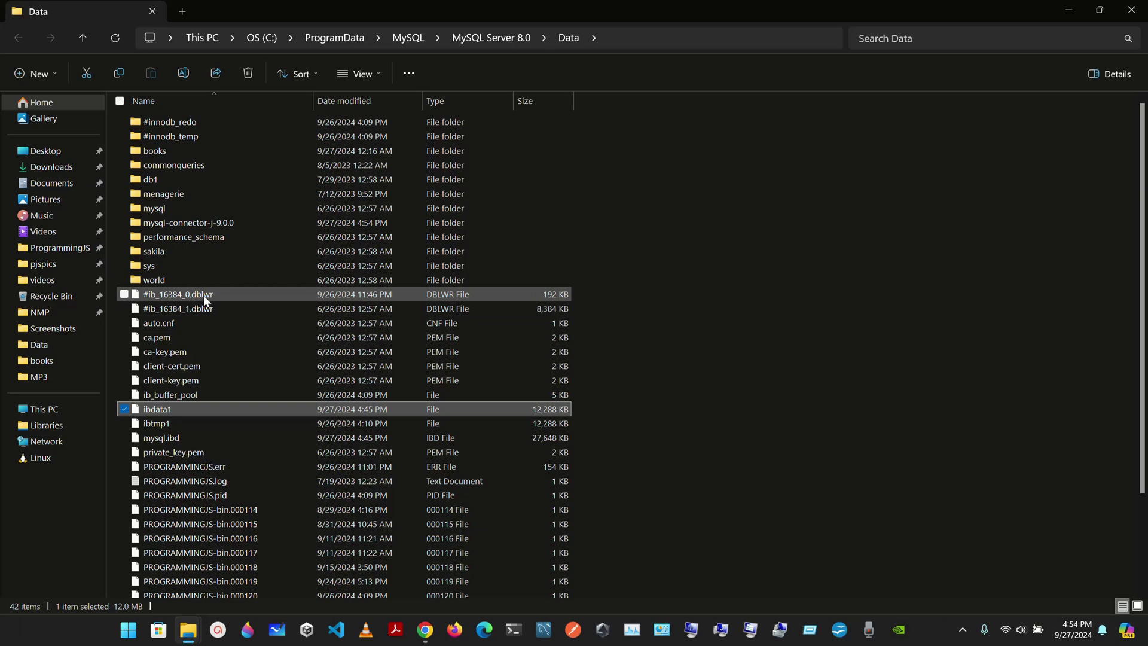
# Open the mysql-connector-j-9.0.0 folder inside MySQL Server 8.0's Data folder.
pyautogui.click(495, 39)
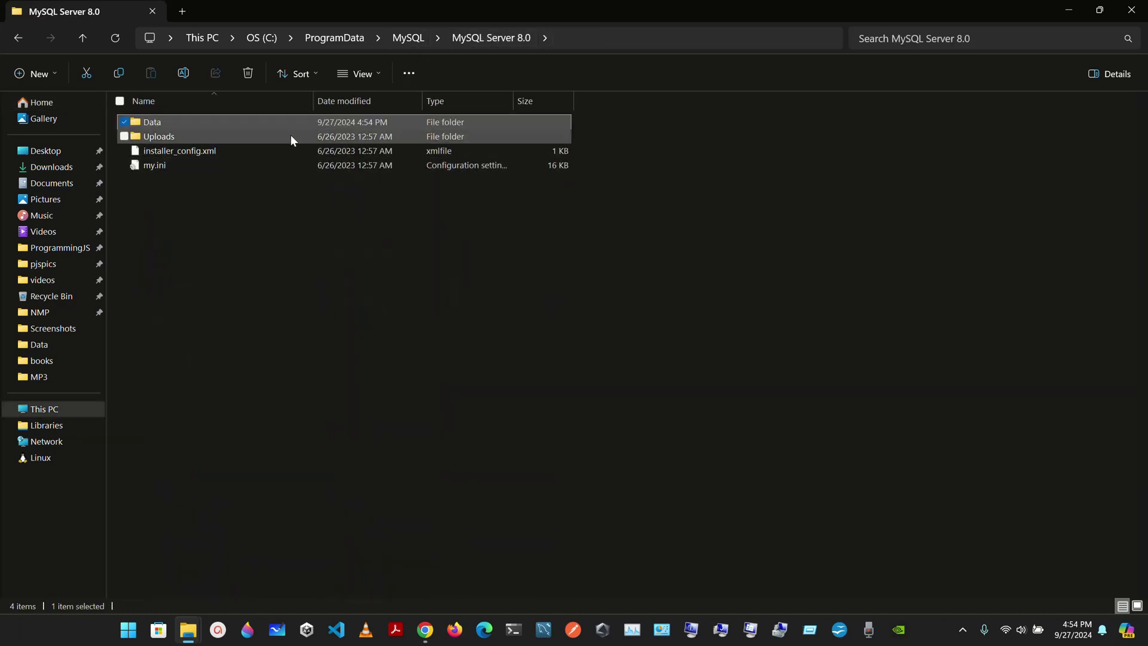
pyautogui.doubleClick(246, 122)
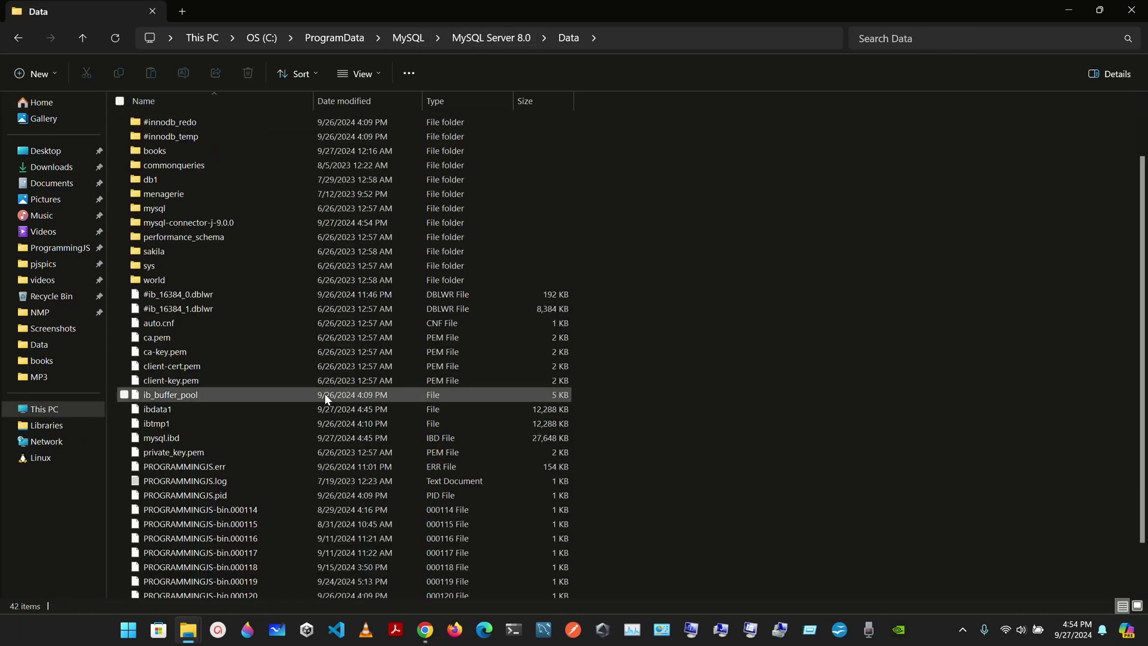
pyautogui.scroll(-3, 325, 394)
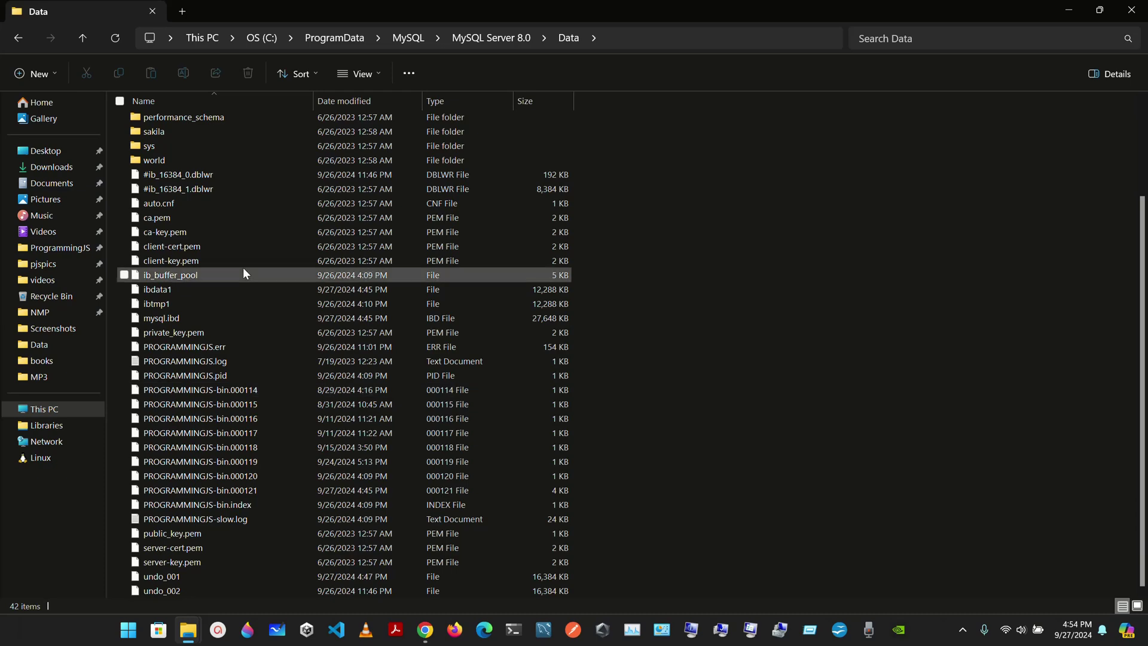
pyautogui.scroll(3, 242, 268)
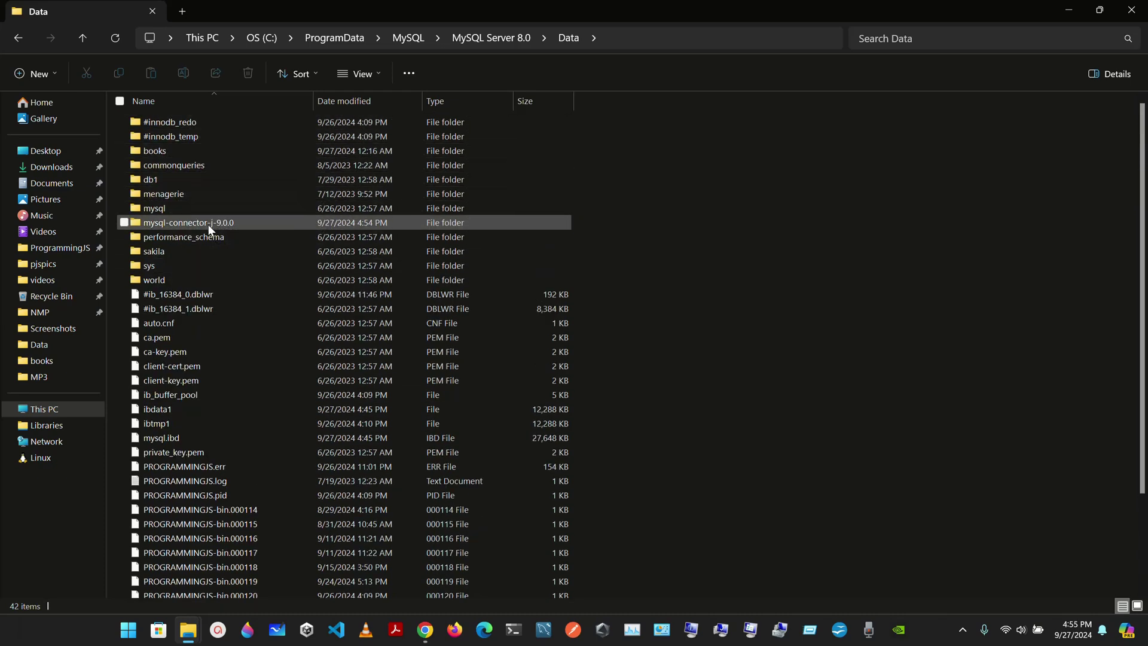
pyautogui.doubleClick(245, 221)
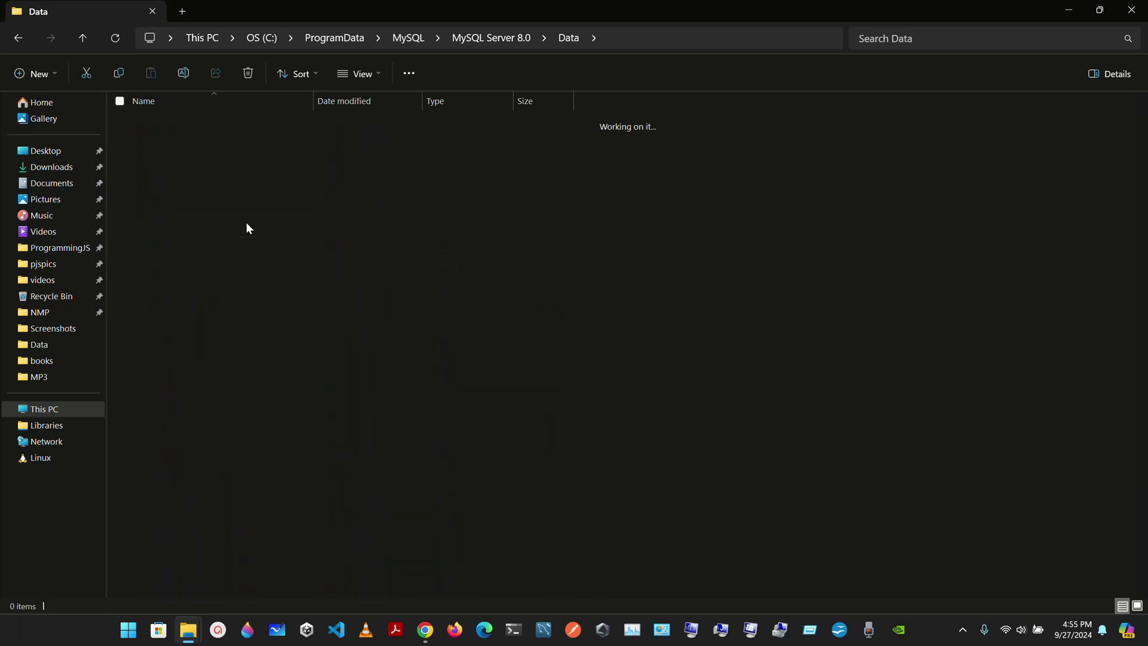
pyautogui.click(245, 221)
# Copy mysql-connector-j-9.0.0.jar and go to This PC.
pyautogui.click(232, 288)
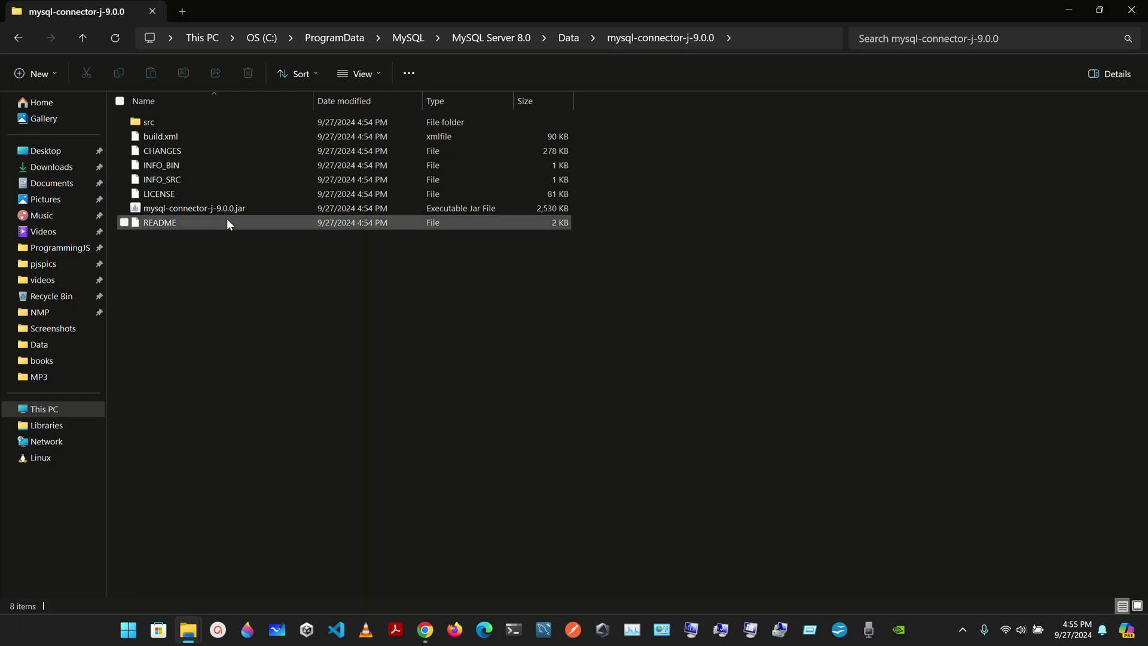
pyautogui.click(222, 209)
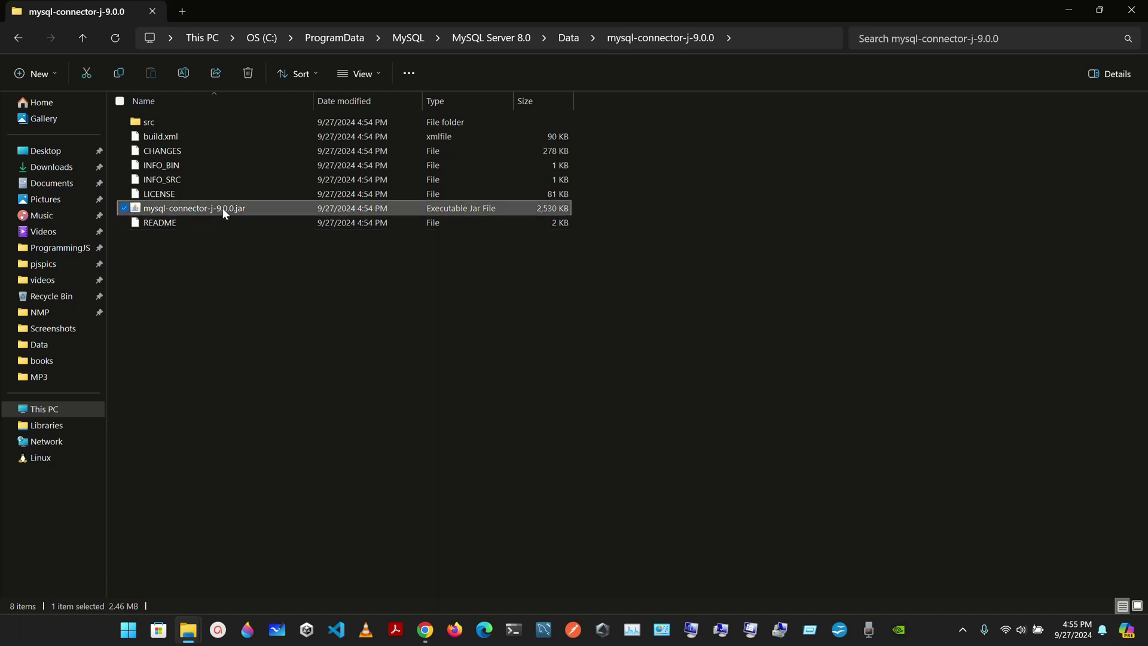
pyautogui.hotkey('ctrl', 'c')
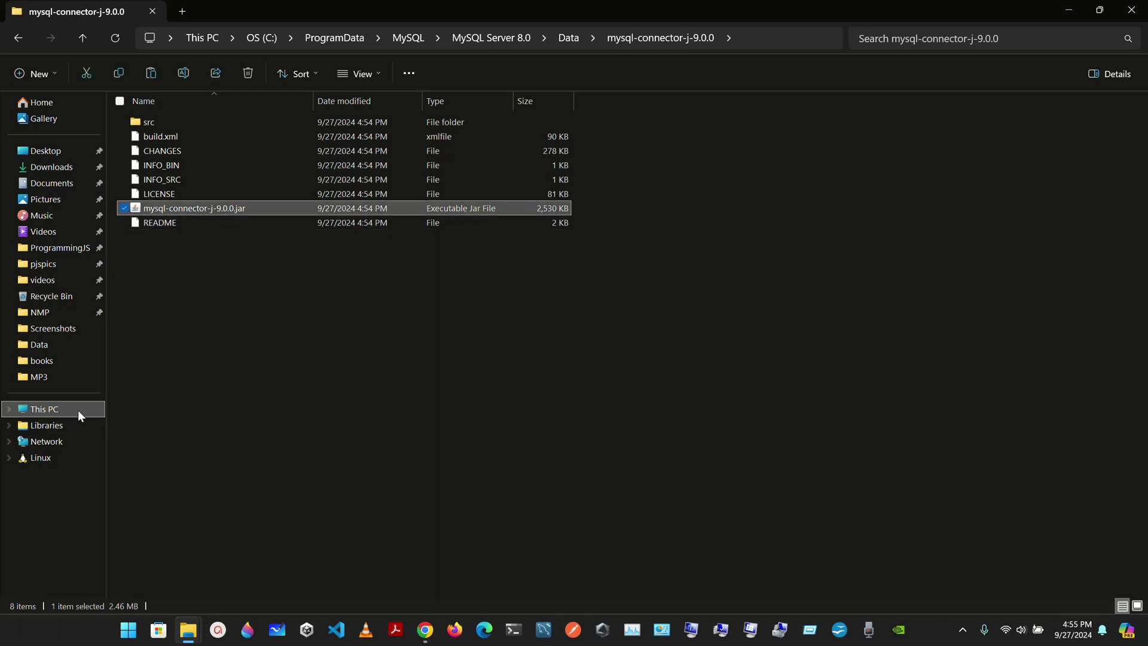
pyautogui.click(77, 410)
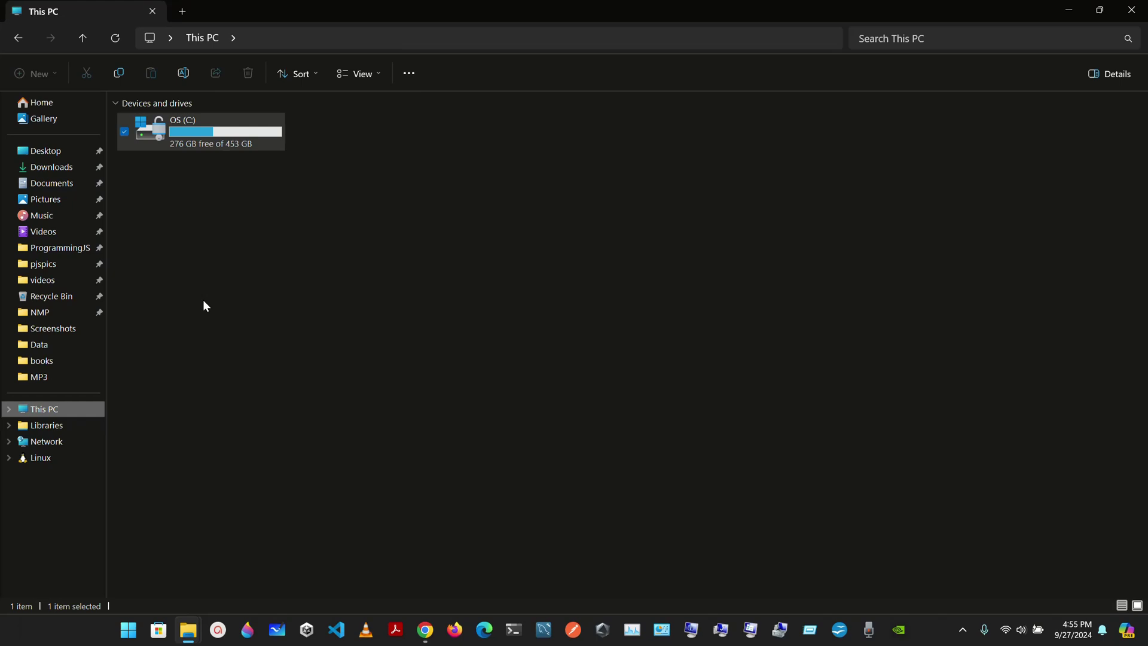
# Paste the jar into the OS (C:) drive root, granting administrator permission.
pyautogui.doubleClick(217, 128)
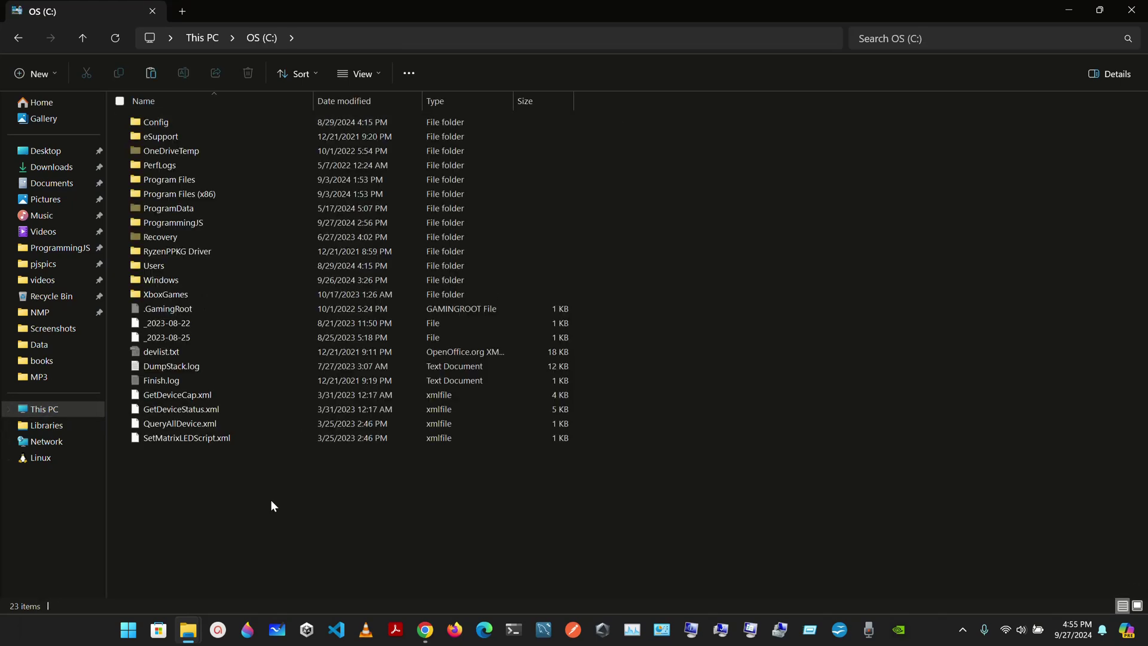
pyautogui.hotkey('ctrl', 'v')
pyautogui.click(532, 276)
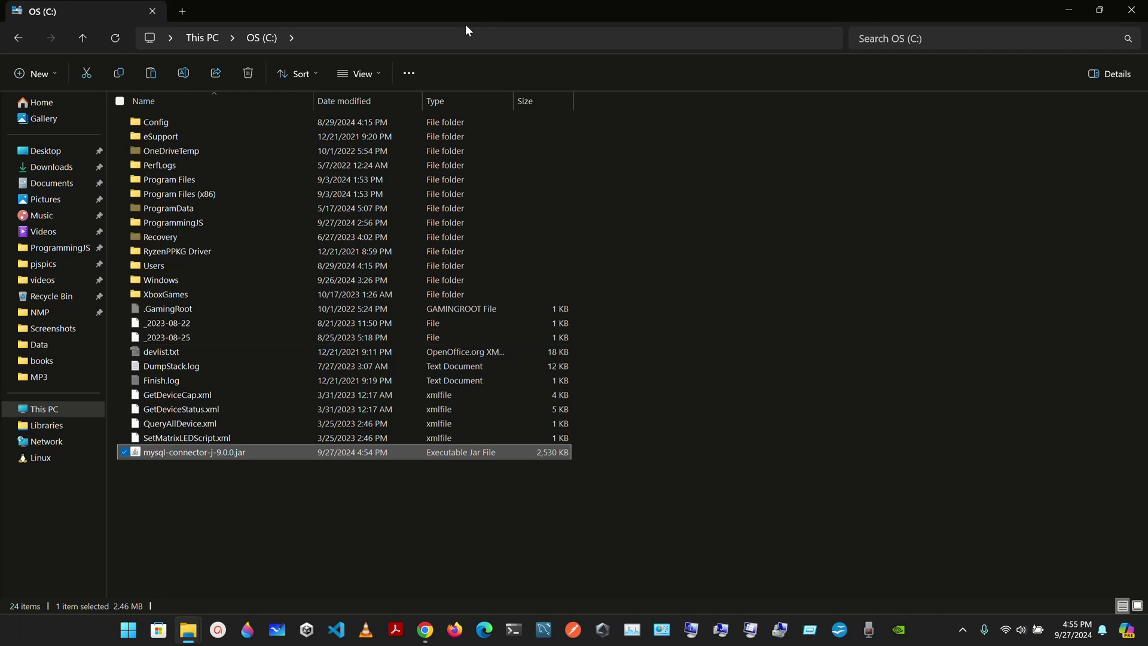
# Check the copied jar's location in C:, typing 'mys' into the address bar.
pyautogui.click(388, 43)
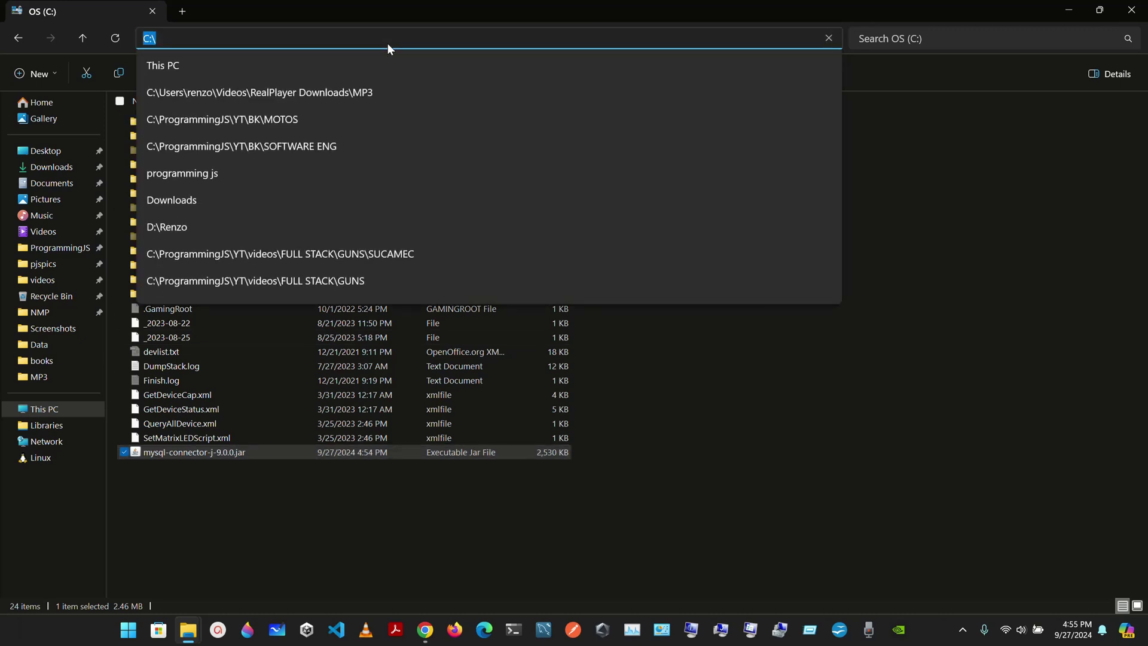
pyautogui.click(297, 509)
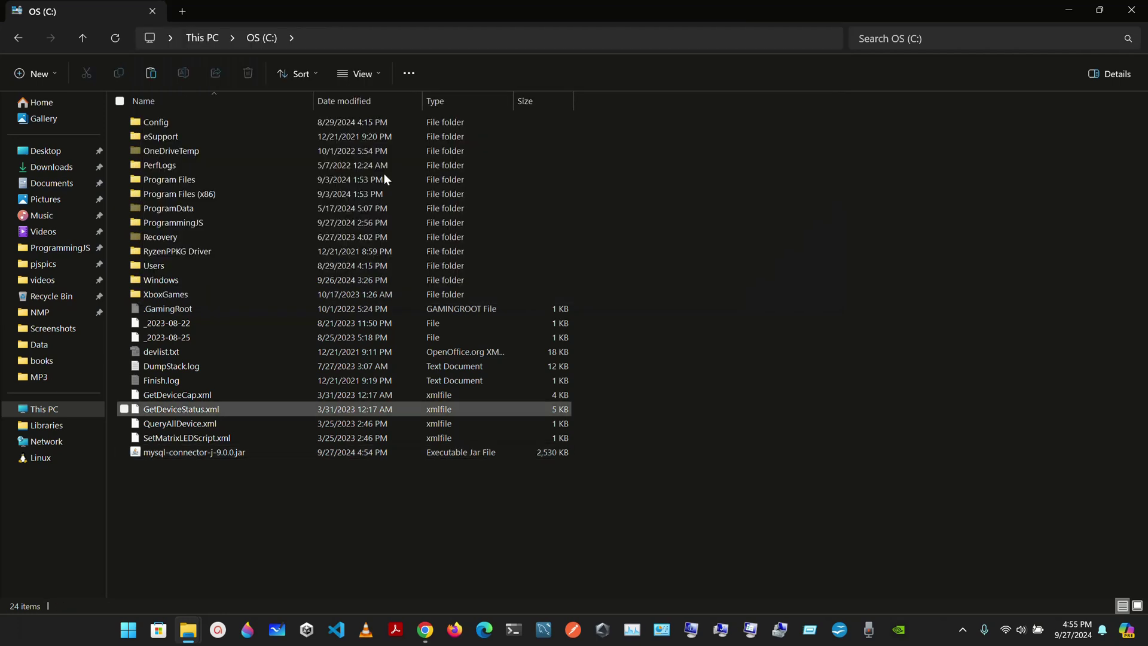
pyautogui.click(247, 452)
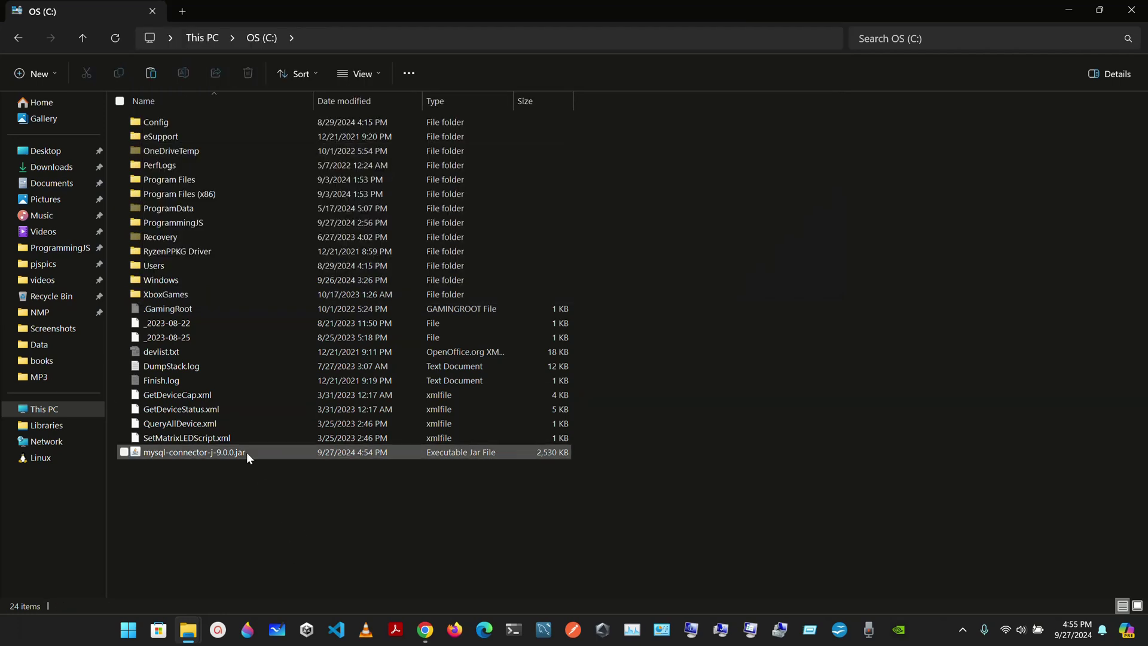
pyautogui.click(313, 44)
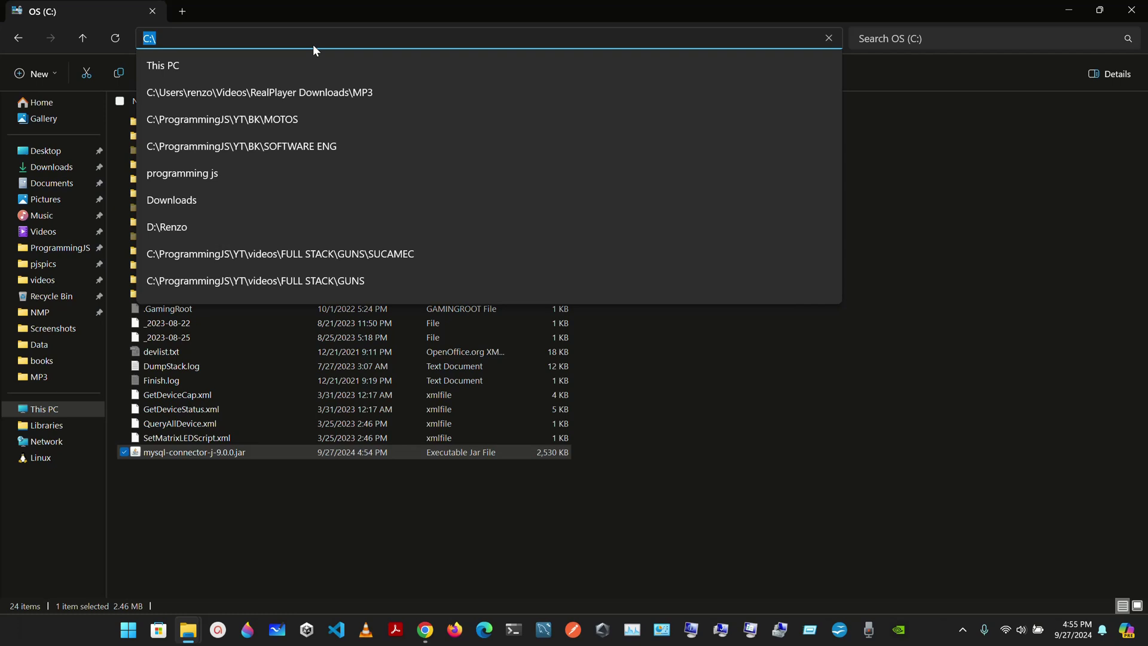
pyautogui.press('BackSpace')
pyautogui.write('mys')
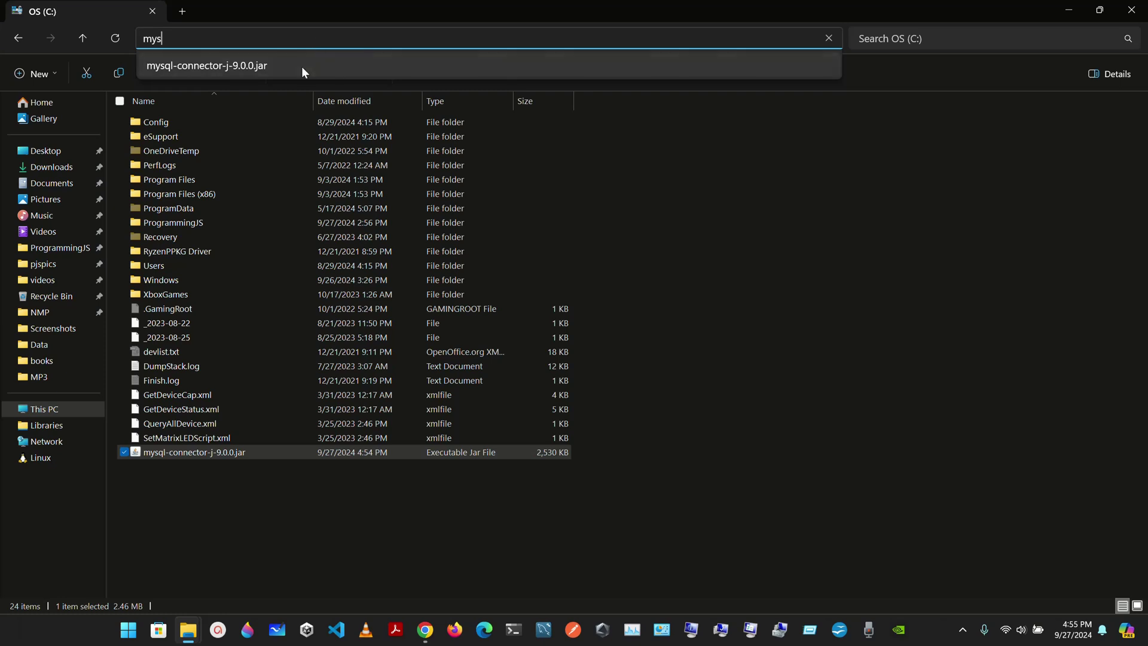
pyautogui.click(301, 66)
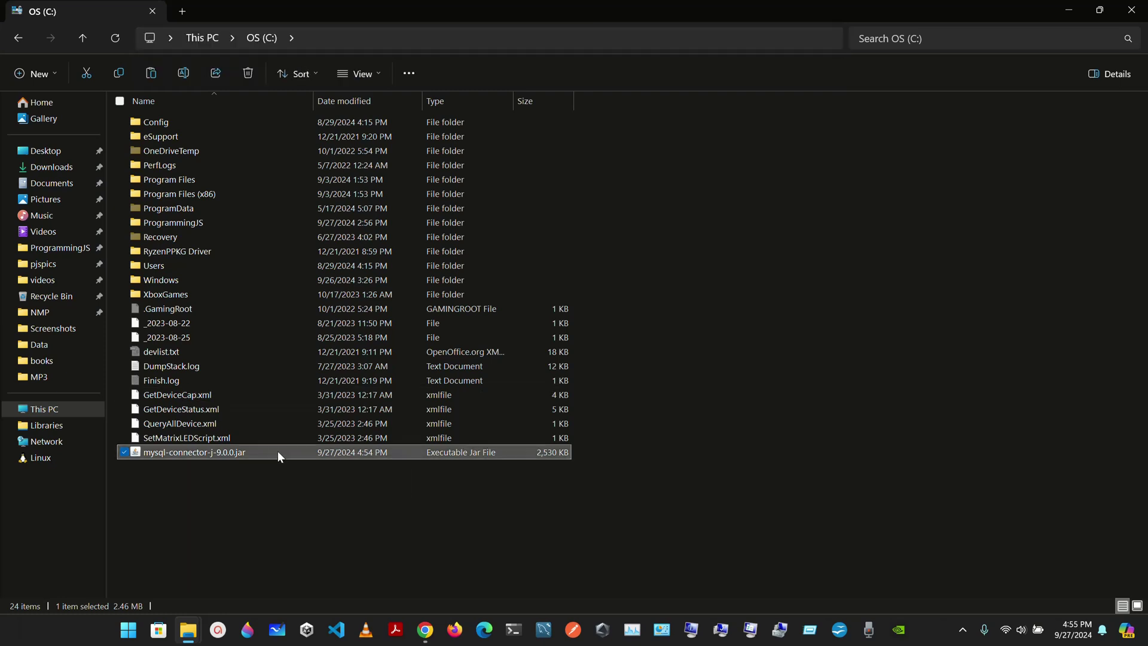
# Open Environment Variables from Advanced System Settings.
pyautogui.click(721, 630)
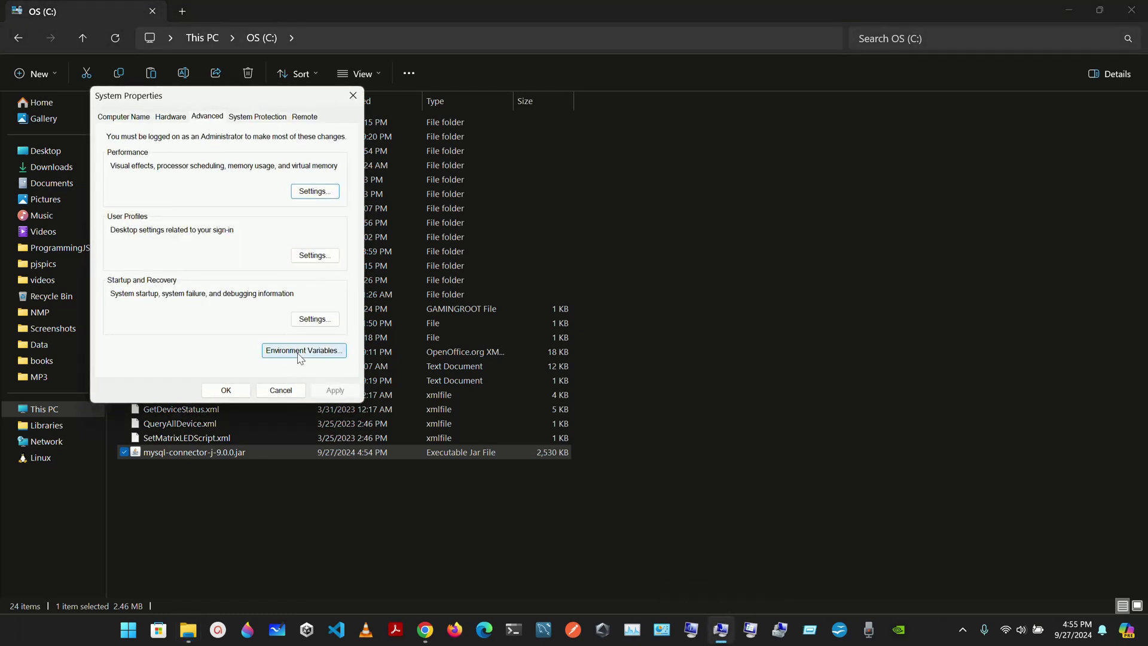
pyautogui.click(299, 353)
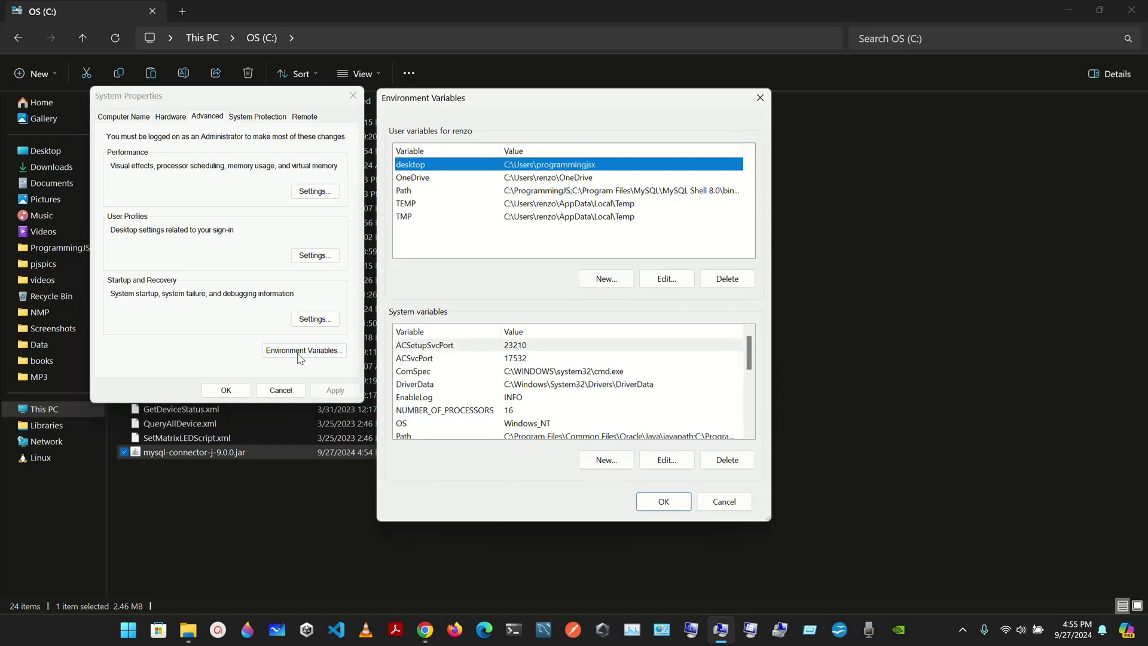
pyautogui.click(661, 281)
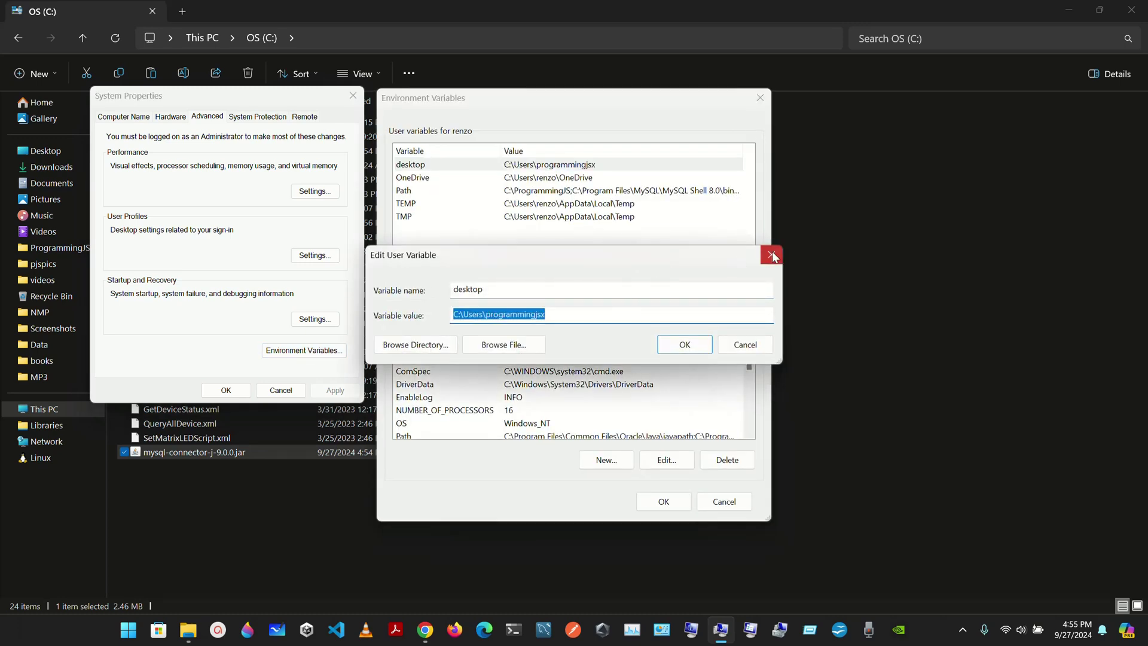
pyautogui.click(771, 254)
# Copy the mysql-connector jar path from the user Path variable's entries.
pyautogui.doubleClick(563, 191)
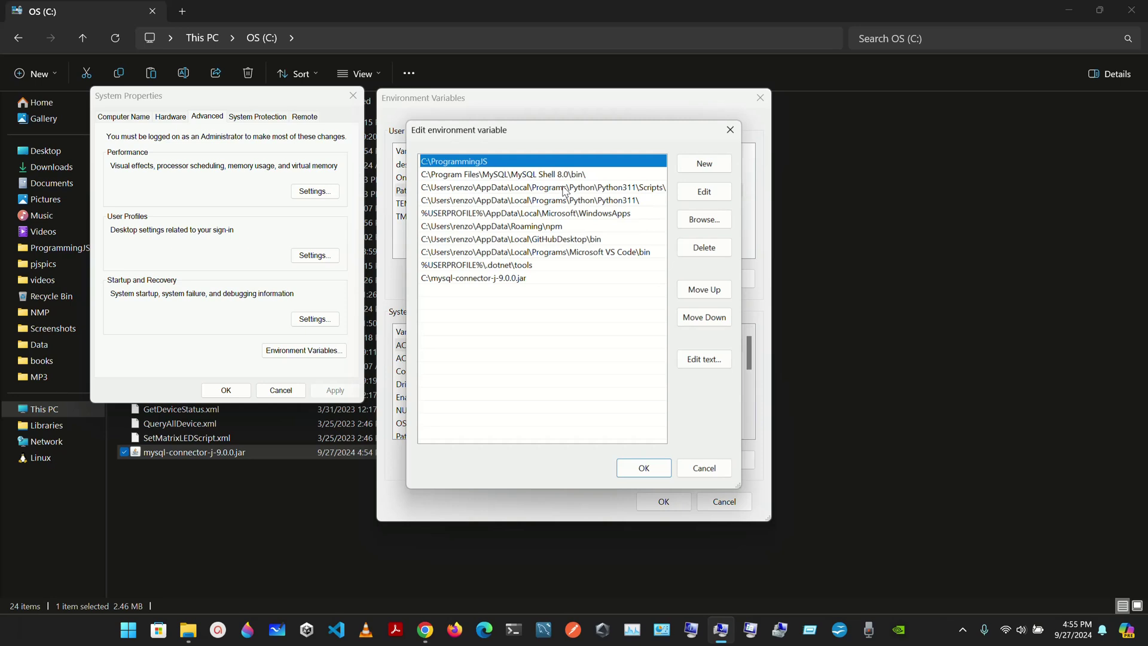
pyautogui.click(503, 278)
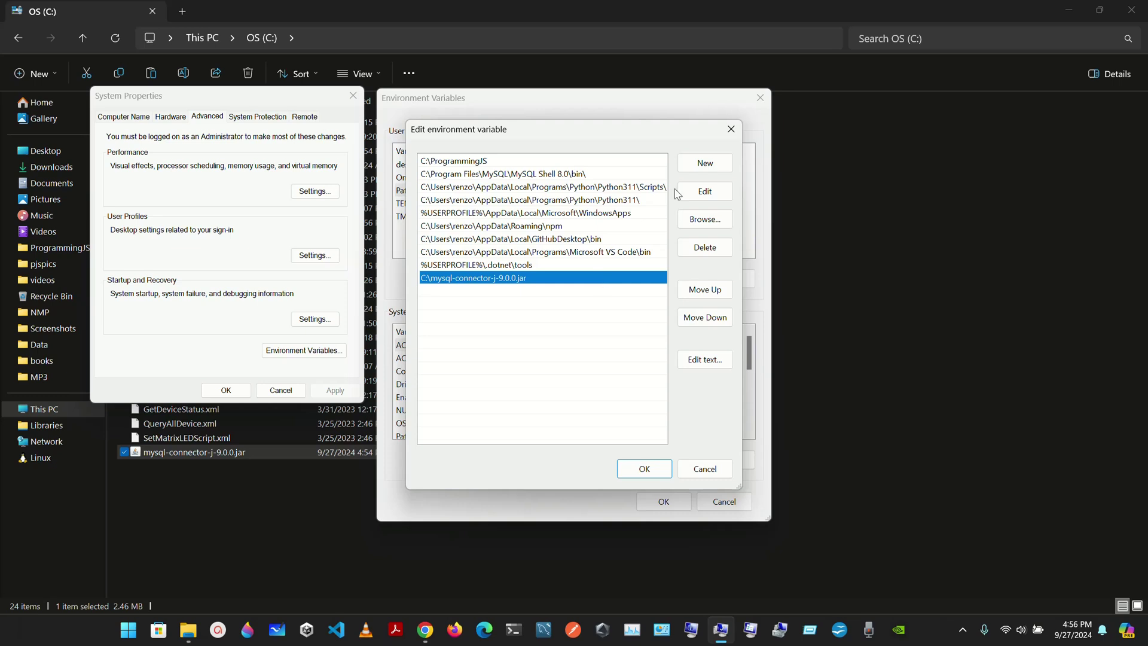
pyautogui.click(705, 191)
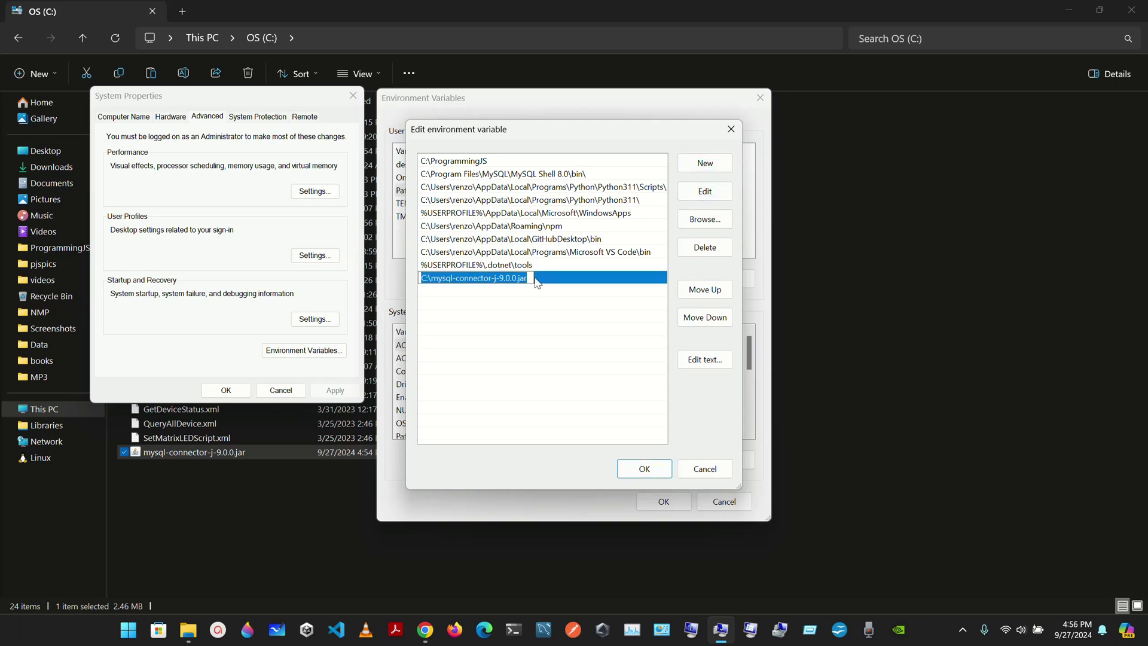
pyautogui.hotkey('ctrl', 'c')
pyautogui.click(521, 296)
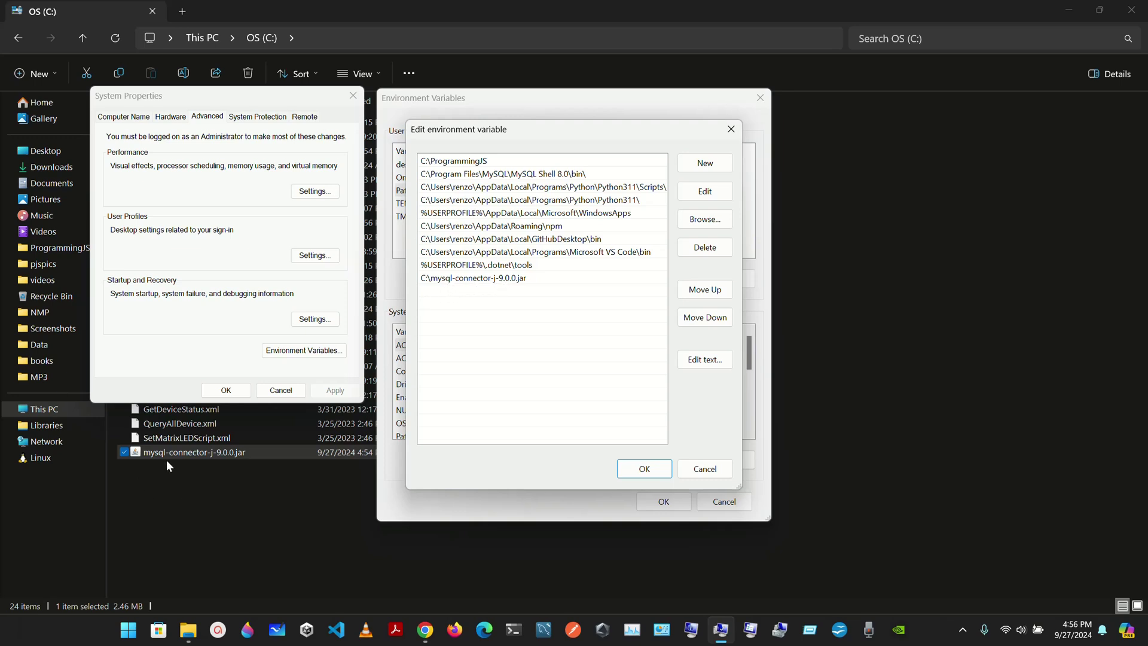
pyautogui.click(732, 468)
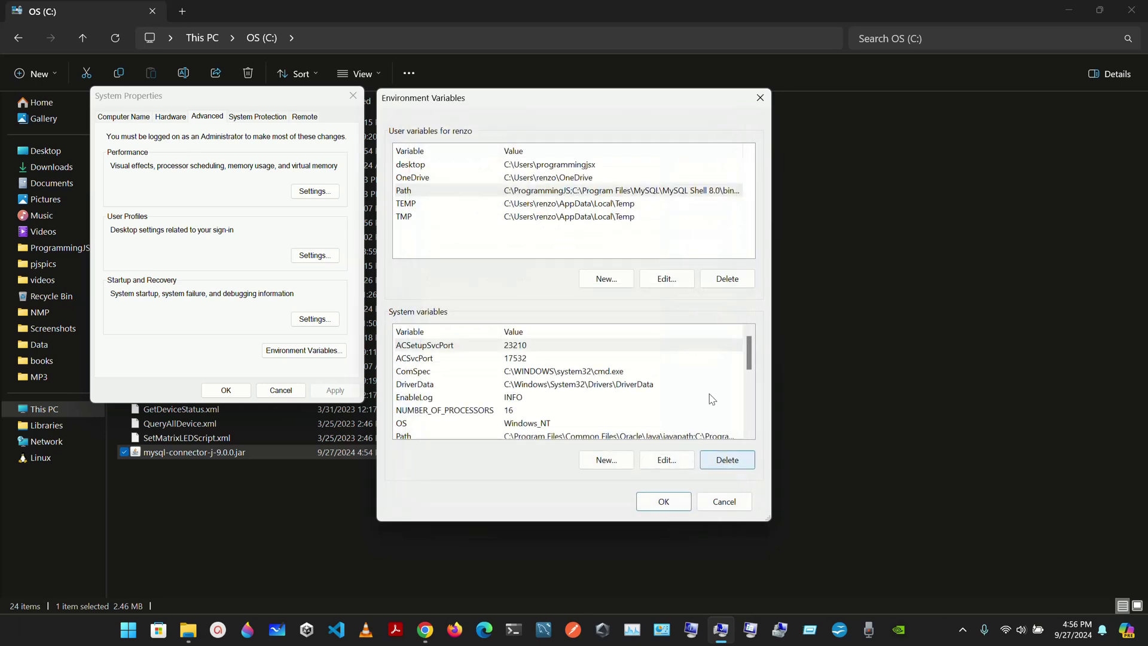
# Create user variable class_path with the jar path as value and close the dialogs.
pyautogui.click(601, 281)
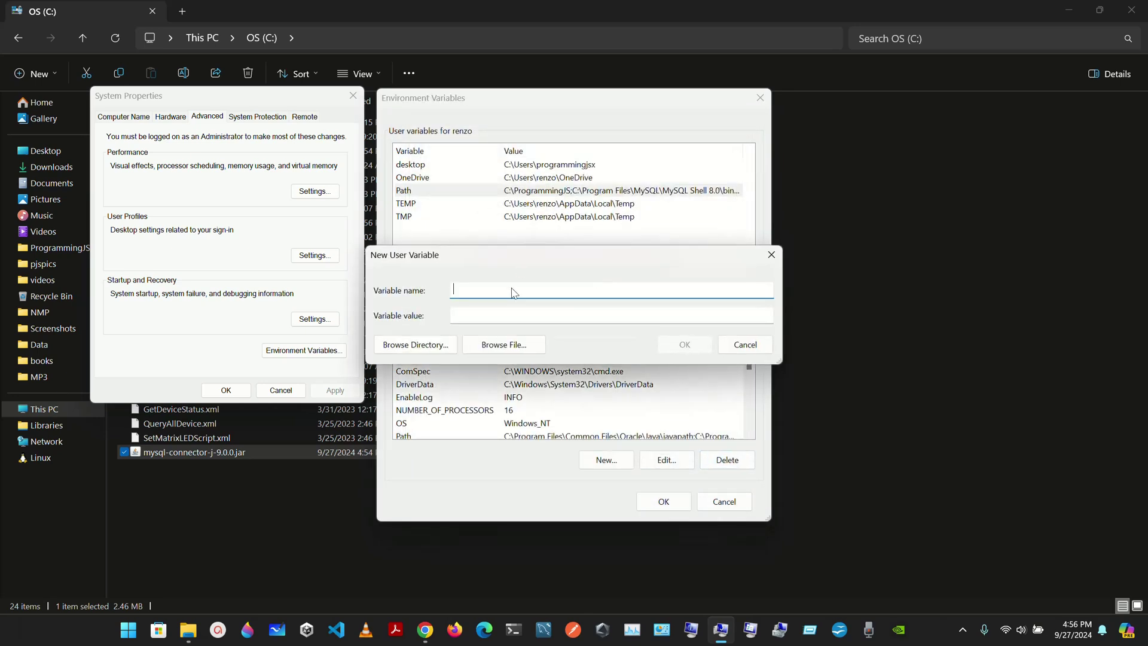
pyautogui.write('class_path')
pyautogui.click(476, 319)
pyautogui.hotkey('ctrl', 'v')
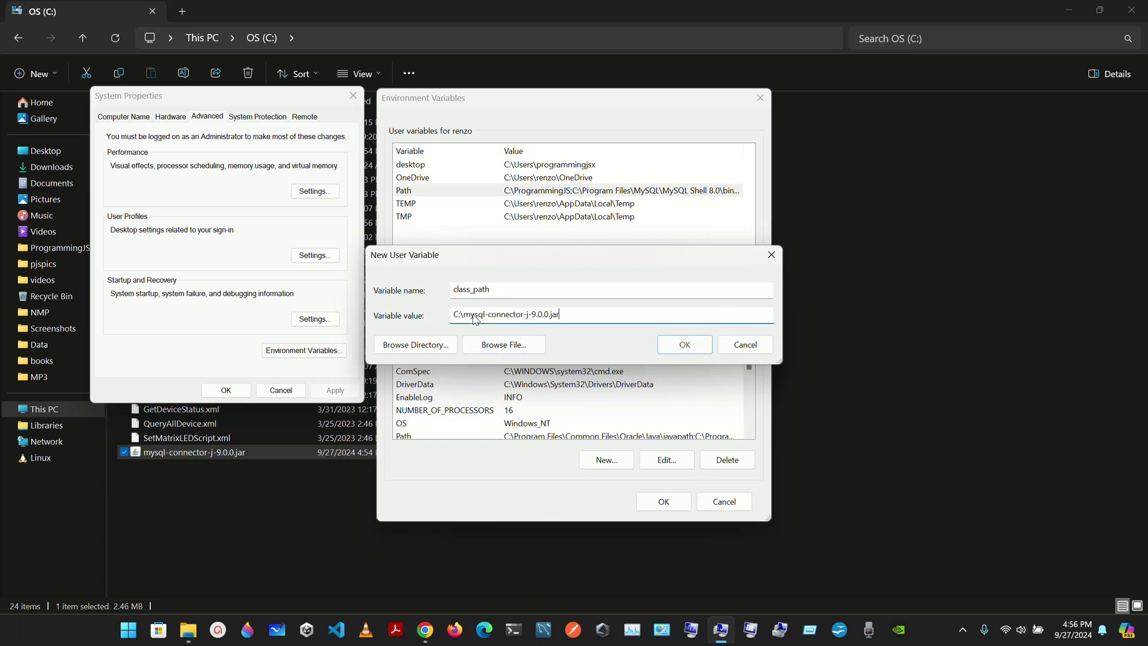
pyautogui.click(674, 343)
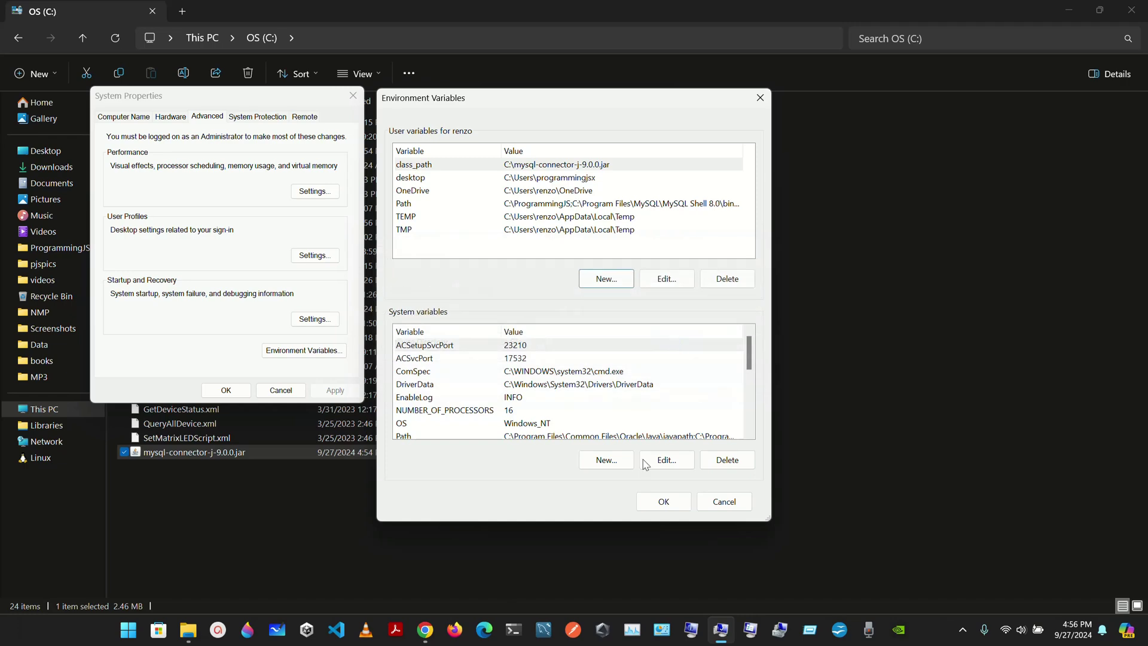
pyautogui.click(662, 501)
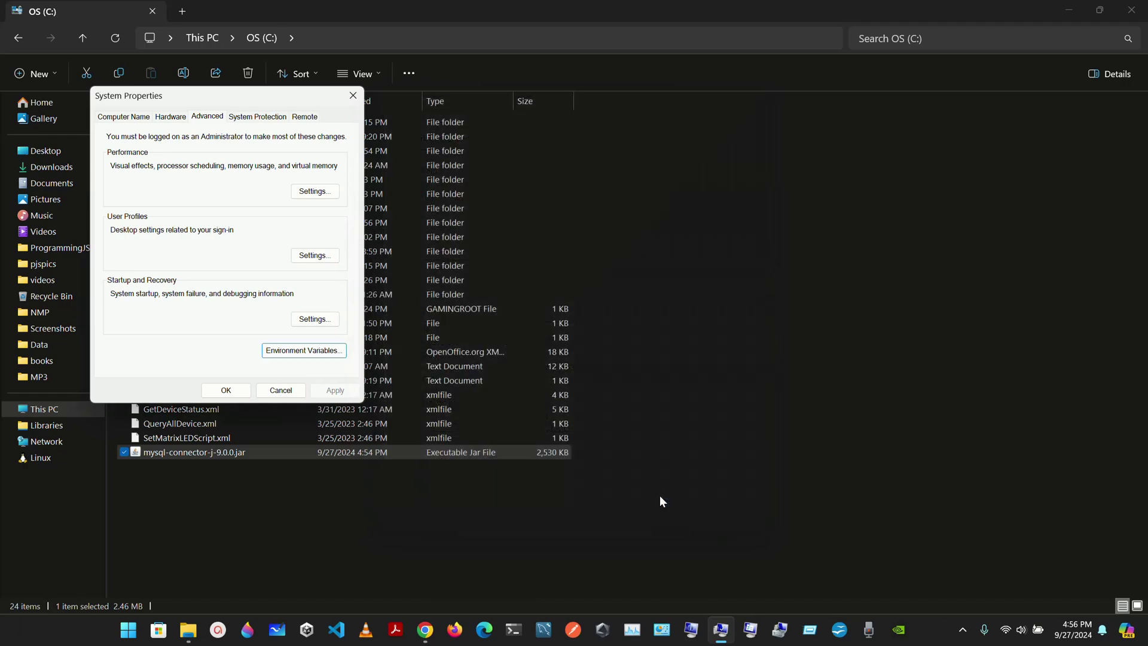
pyautogui.click(226, 390)
# Close the C: drive and Downloads File Explorer windows.
pyautogui.click(240, 494)
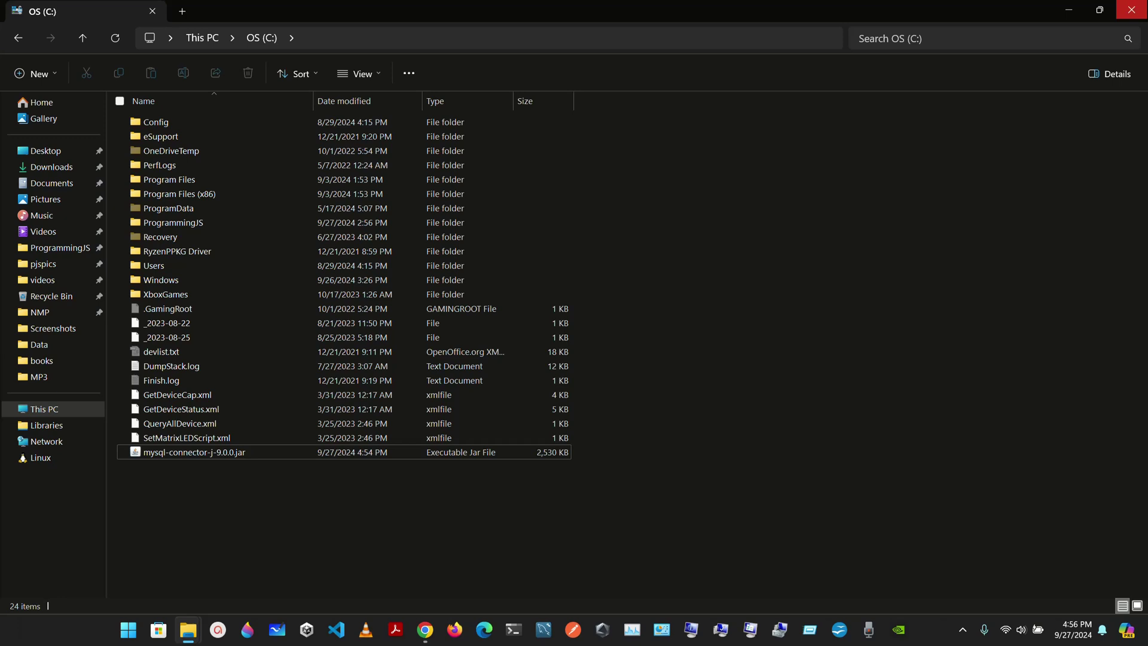
pyautogui.click(1131, 9)
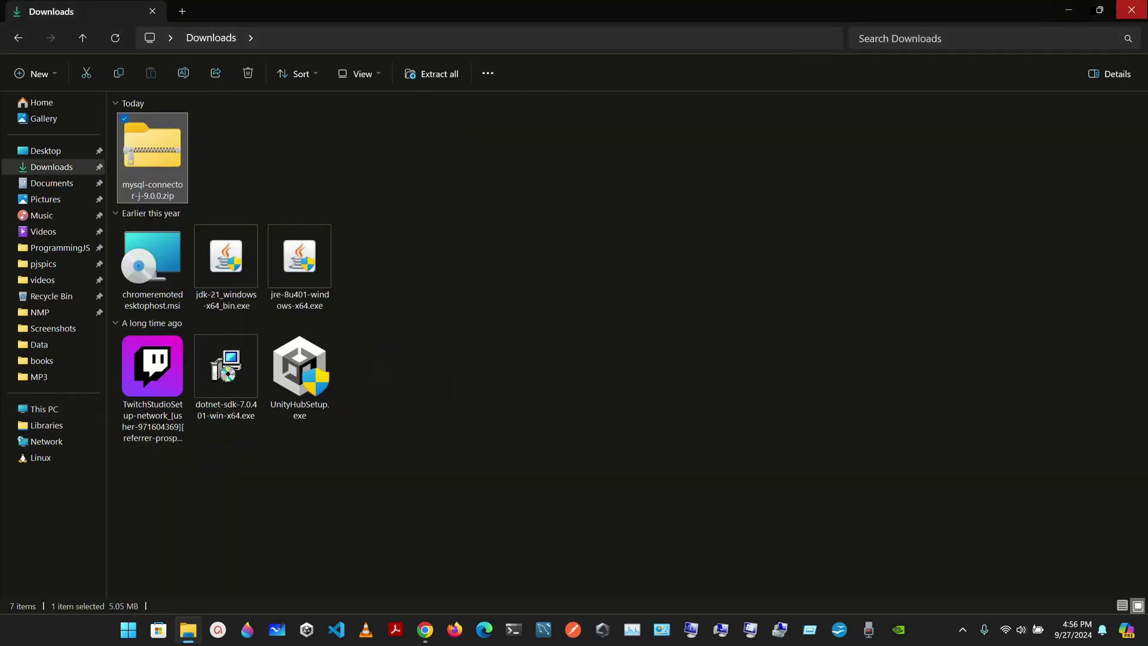
pyautogui.hotkey('alt', 'F4')
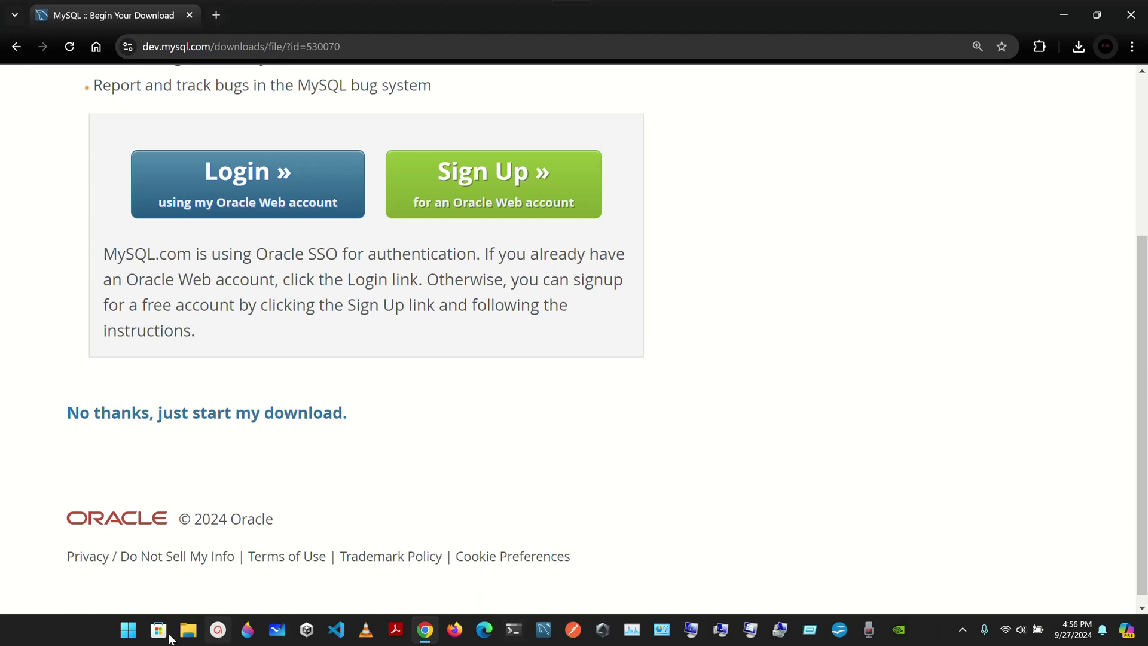
# Launch MySQL 8.0 Command Line Client from Start search and log in with the root password.
pyautogui.click(133, 633)
pyautogui.write('mysqL Workbench 8.0 CE')
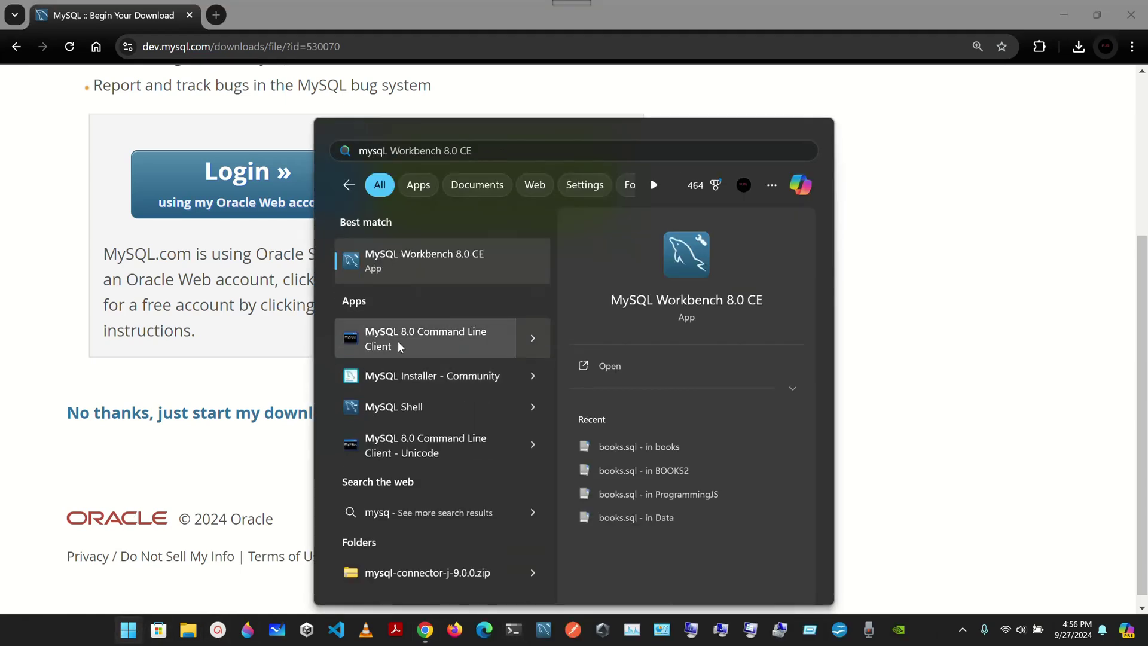
pyautogui.click(397, 339)
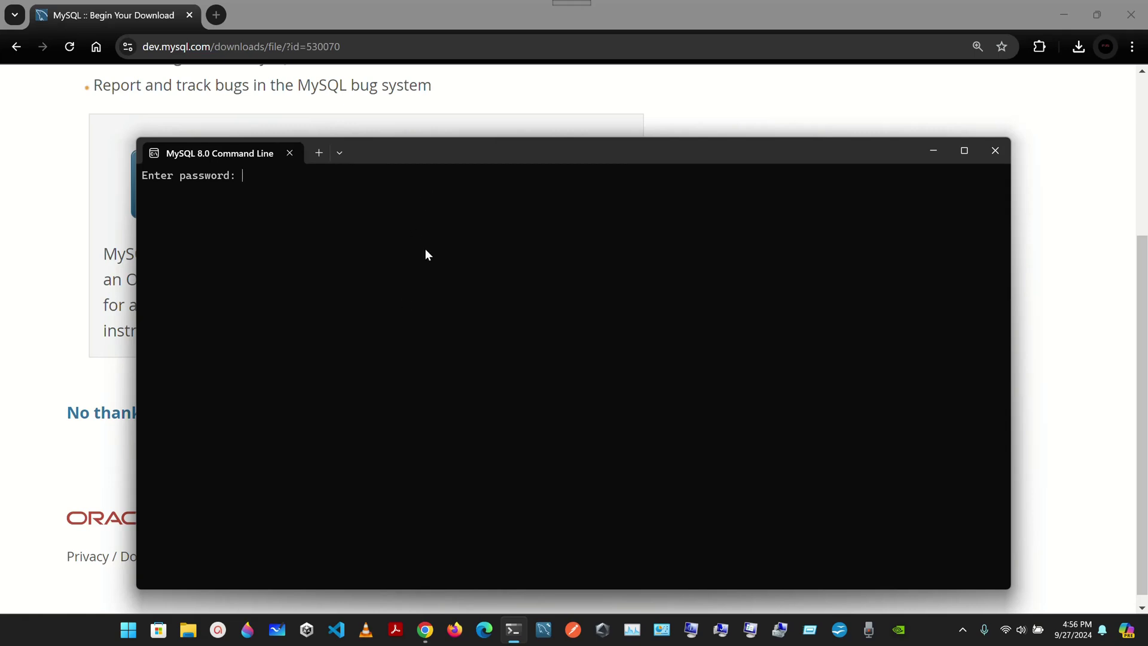
pyautogui.write('************')
pyautogui.press('Return')
pyautogui.hotkey('ctrl', '+')
pyautogui.hotkey('ctrl', '+')
pyautogui.hotkey('ctrl', '+')
pyautogui.hotkey('ctrl', '+')
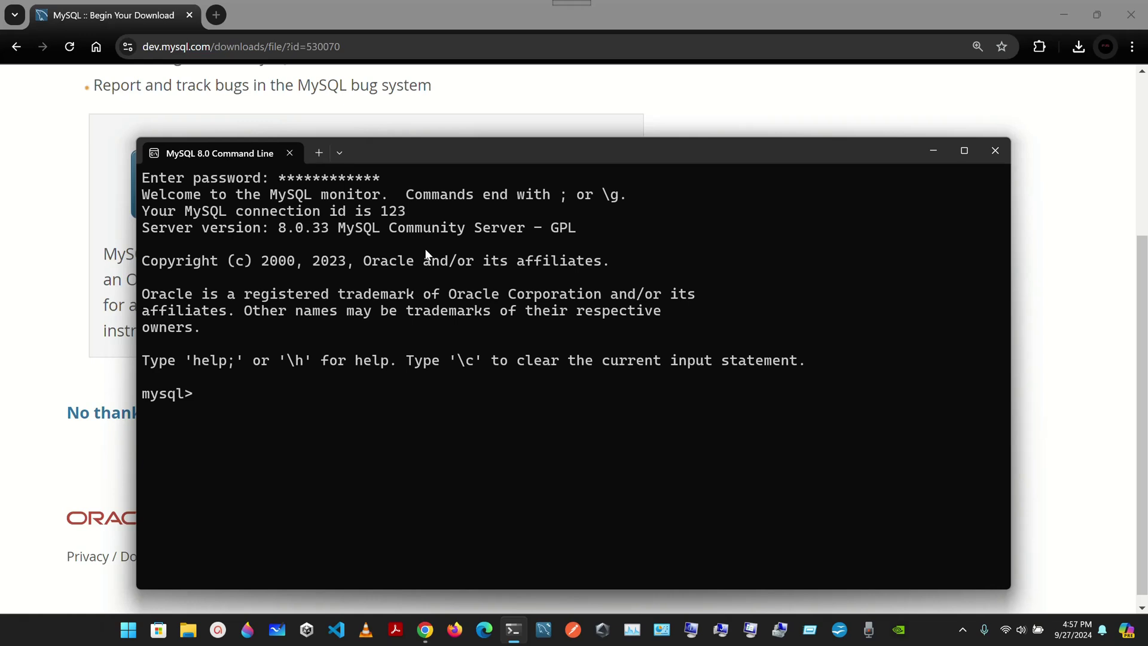
# Launch MySQL Workbench and review the Local instance MySQL80 connection settings.
pyautogui.click(547, 631)
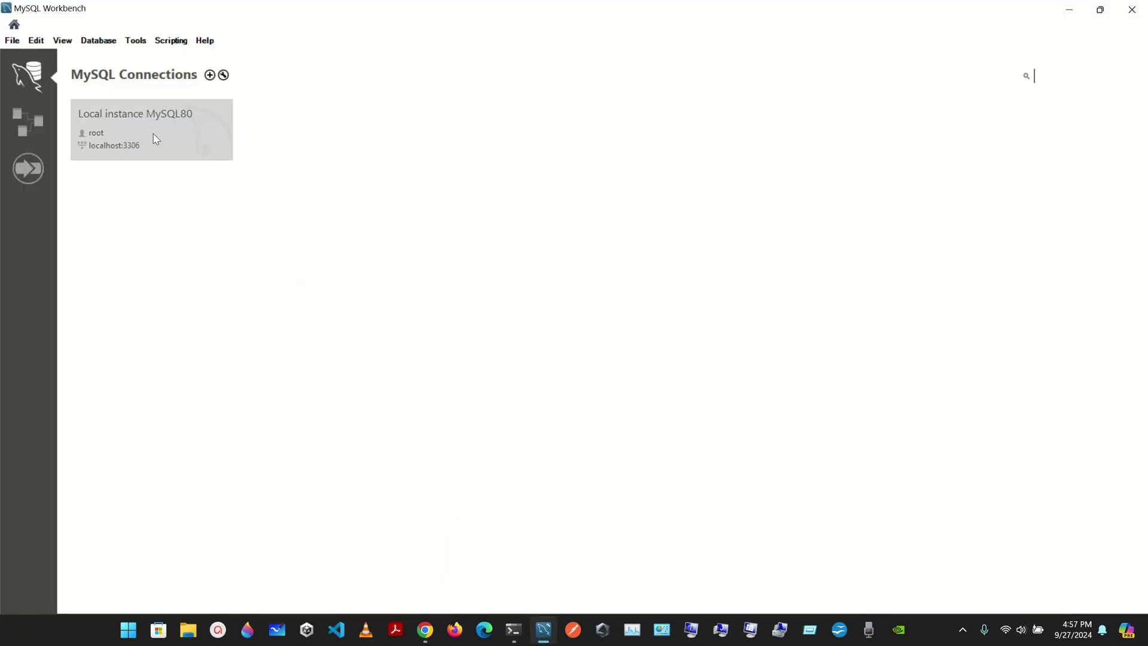
pyautogui.rightClick(154, 136)
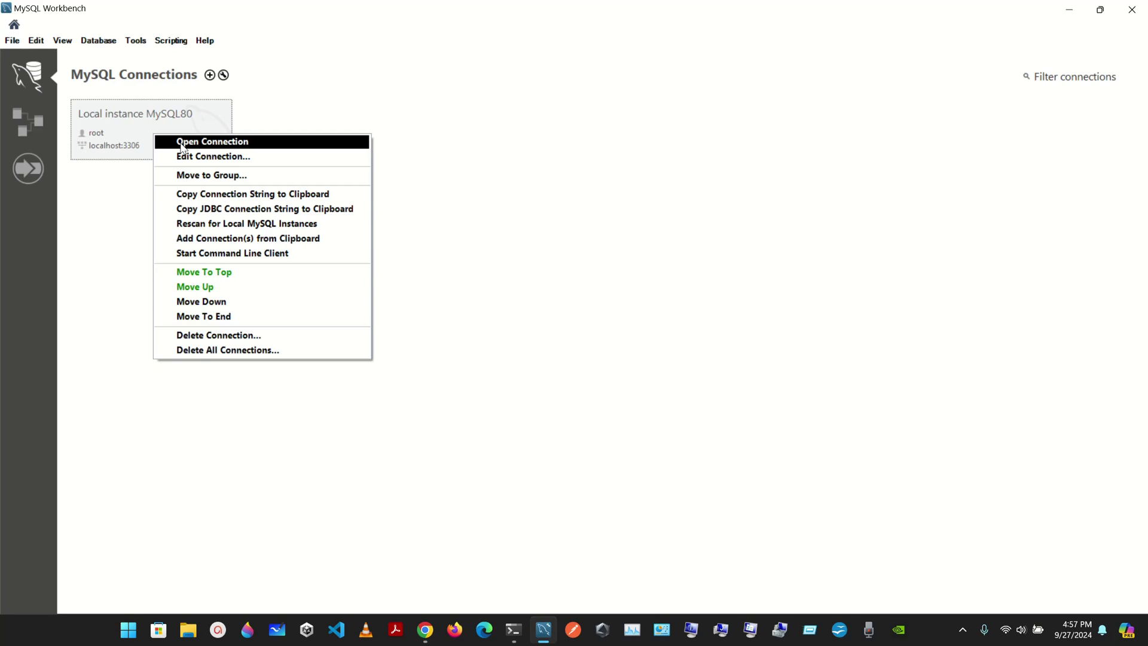
pyautogui.click(210, 161)
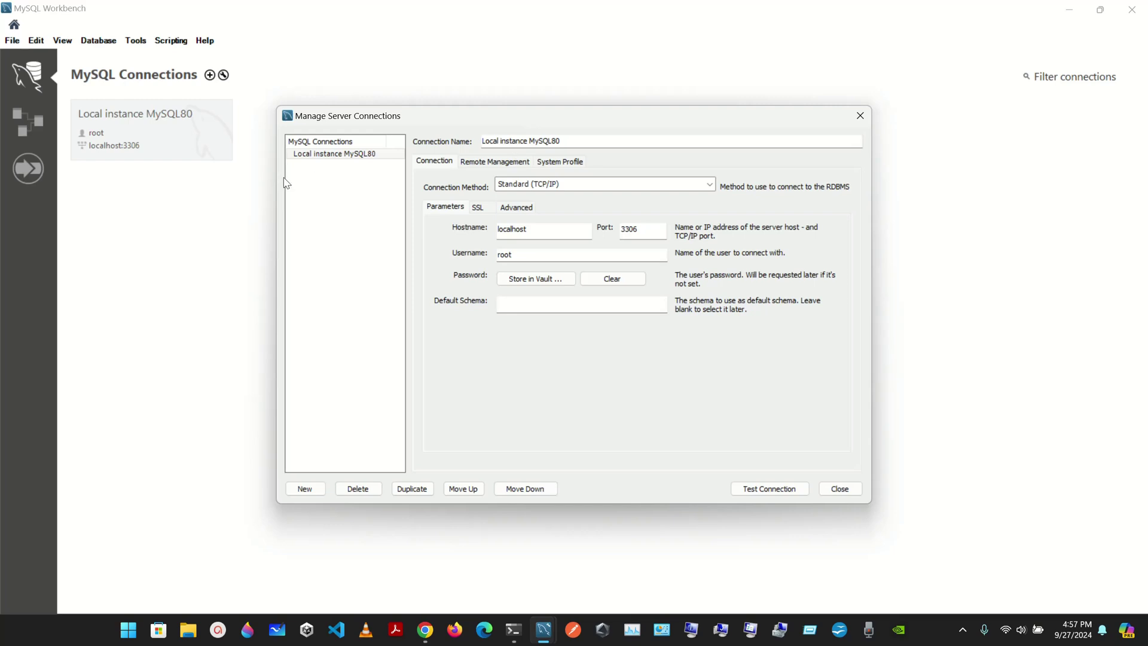
pyautogui.click(859, 115)
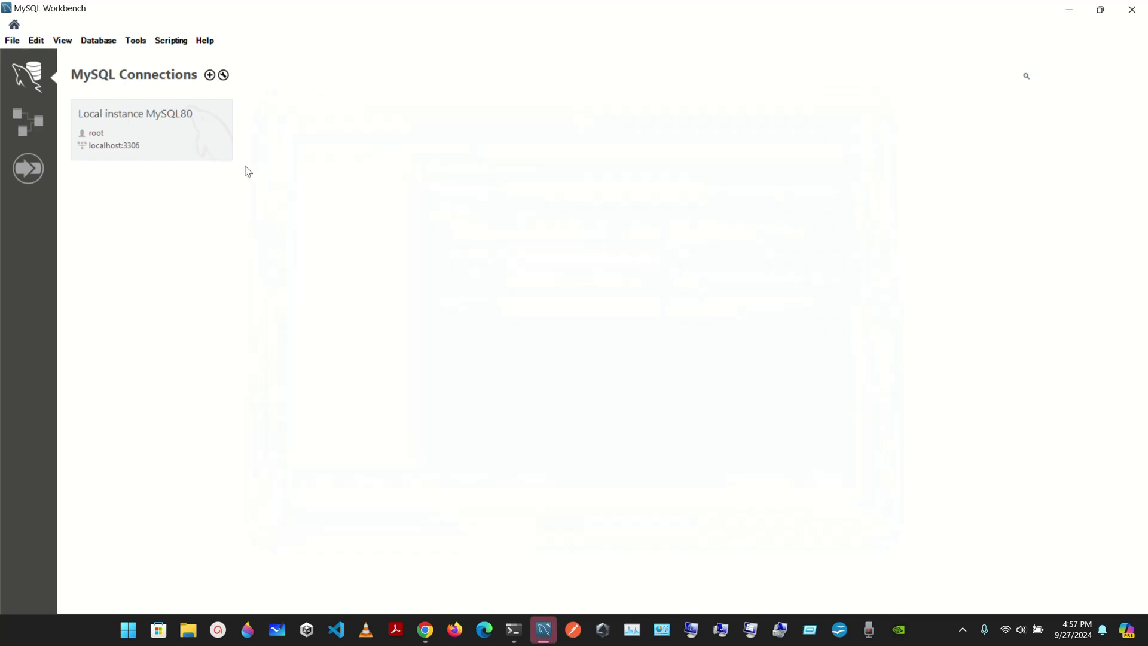
# Open Local instance MySQL80, view Users and Privileges, then return to the command line.
pyautogui.rightClick(176, 132)
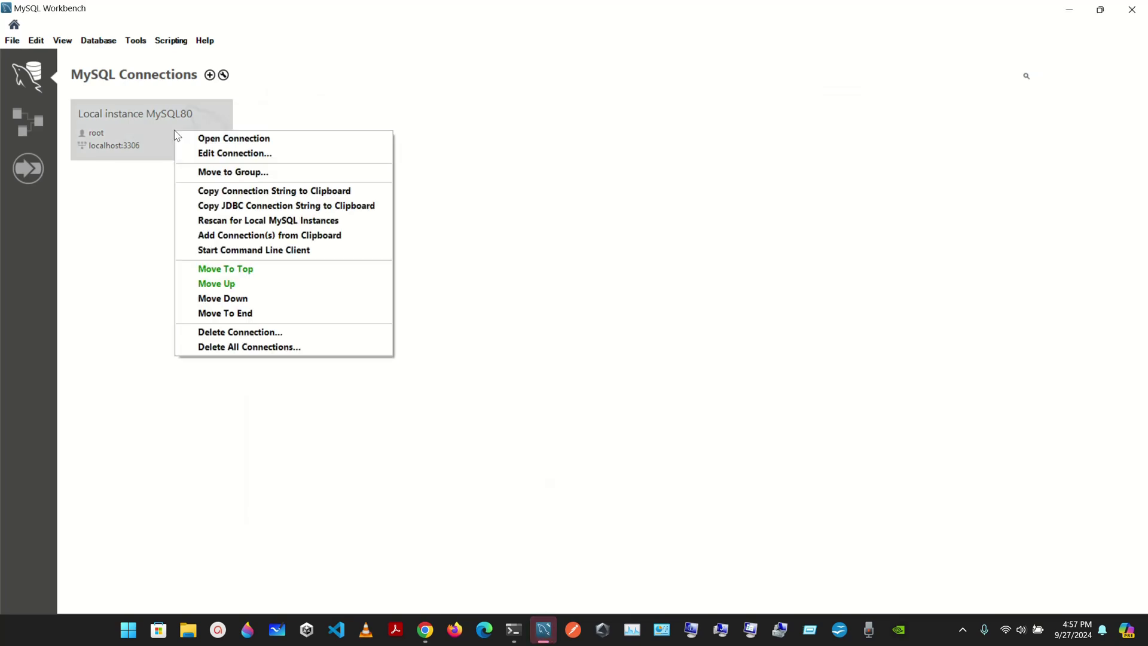
pyautogui.click(207, 143)
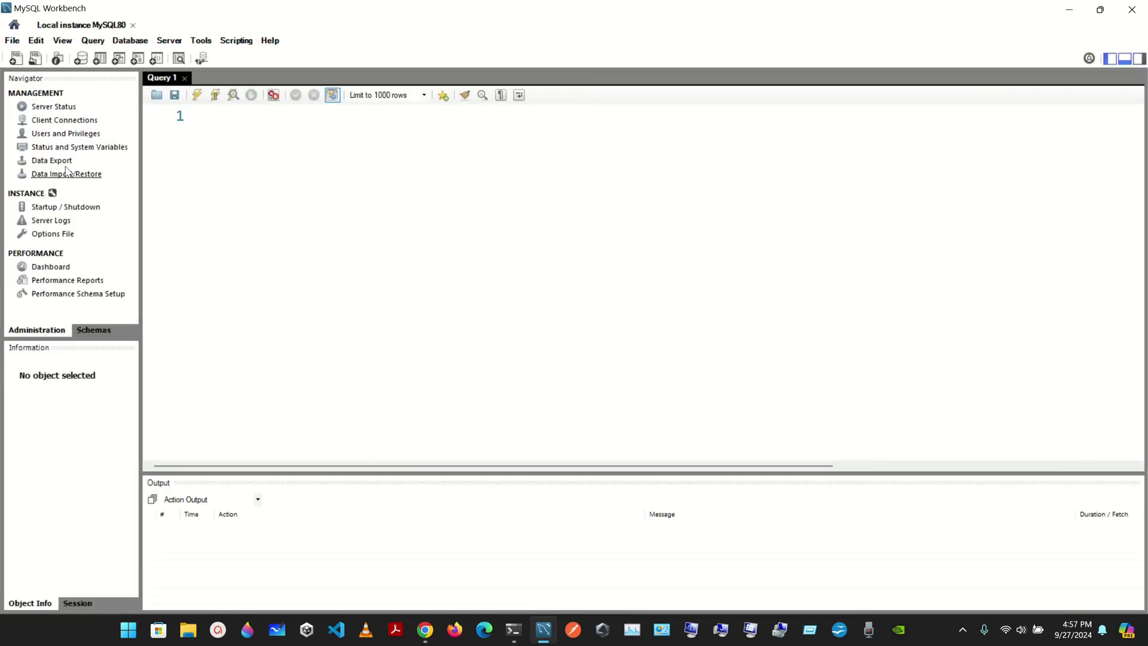
pyautogui.click(54, 135)
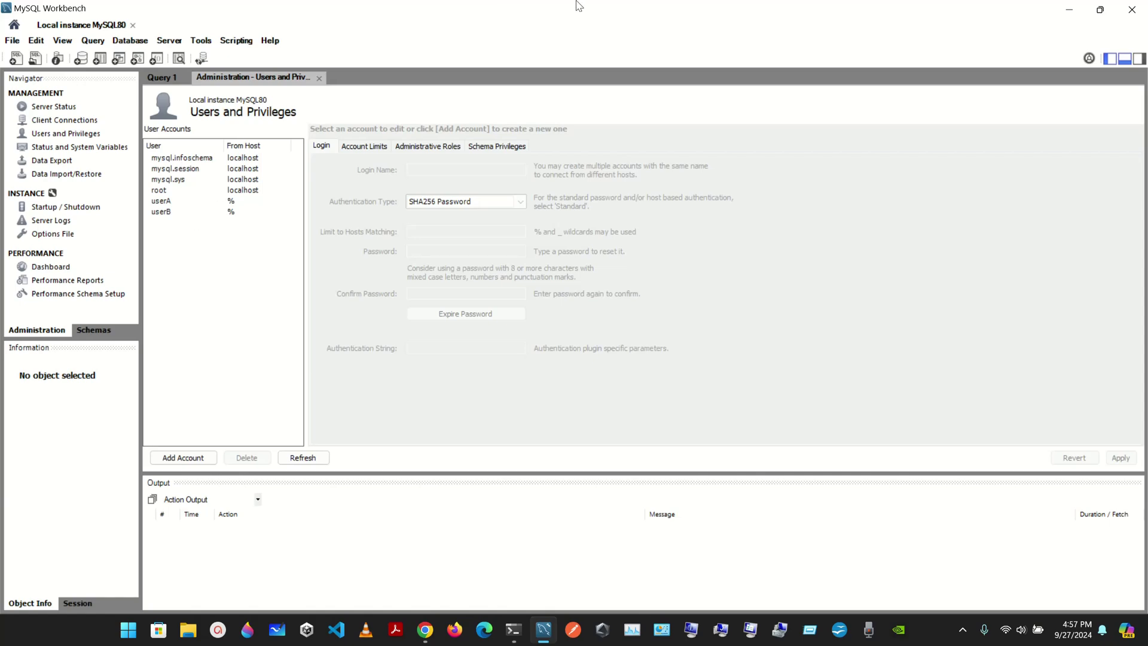
pyautogui.click(1072, 8)
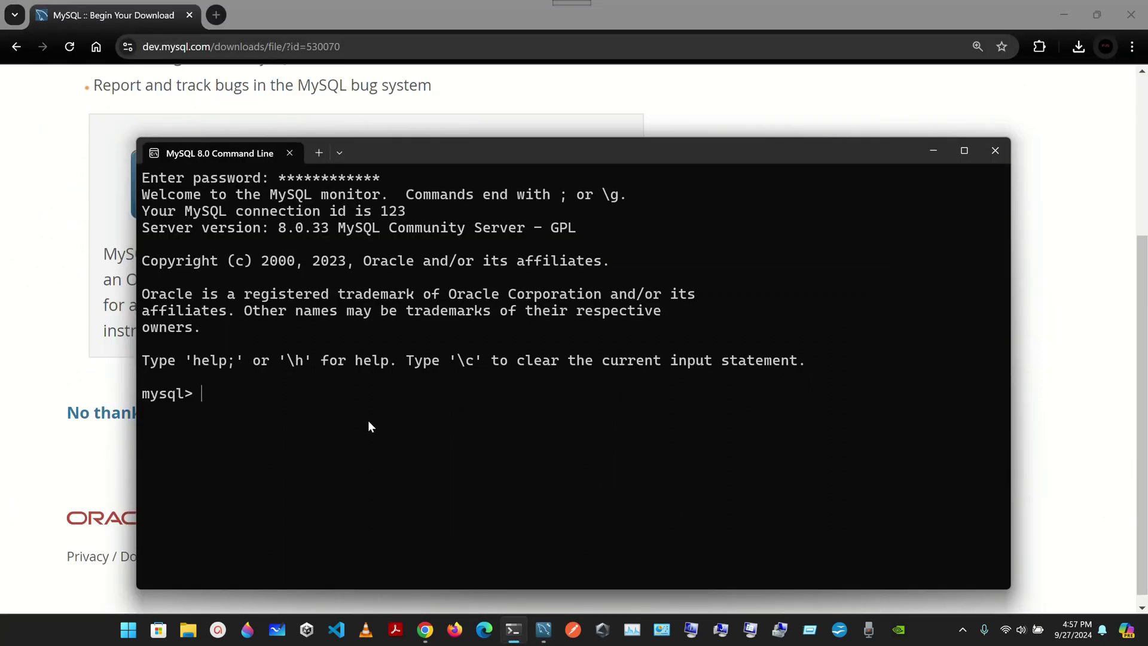
# Switch to the mysql database and create user deitel@localhost with a password.
pyautogui.write('USE mysql;')
pyautogui.press('Return')
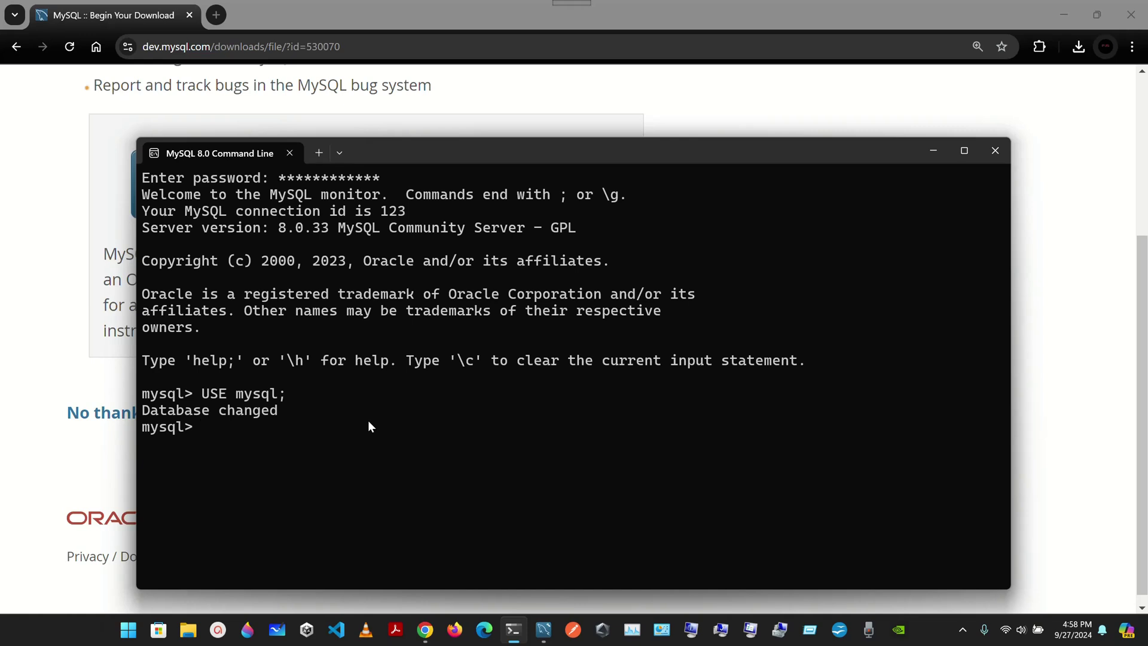
pyautogui.write('create user "deitel"@')
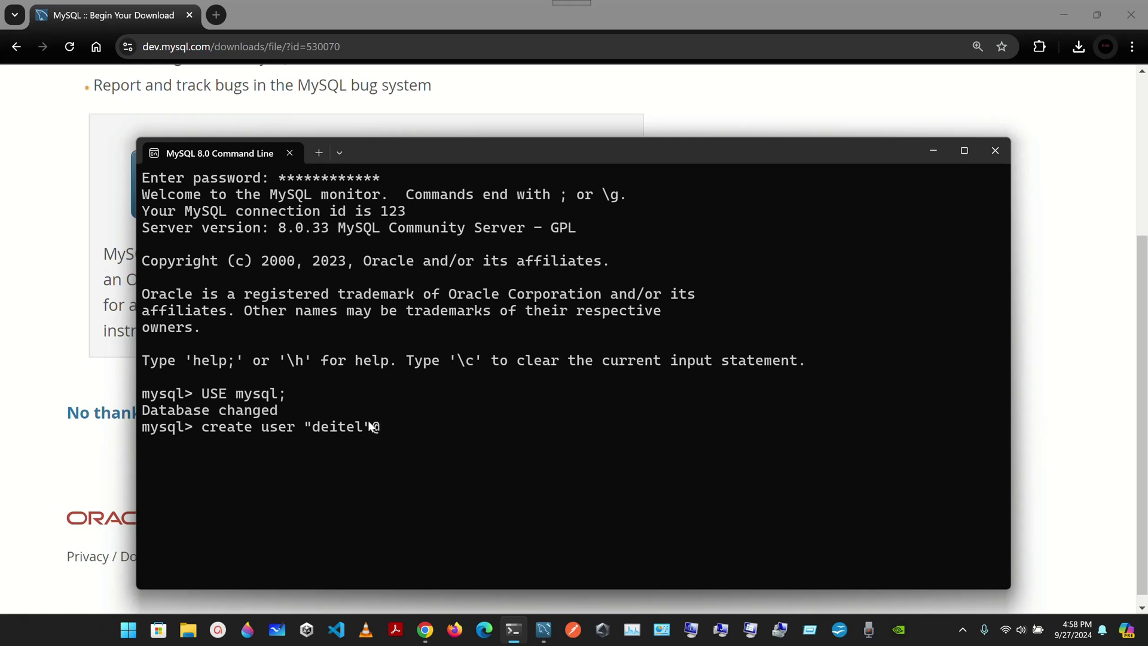
pyautogui.write(':')
pyautogui.press('BackSpace')
pyautogui.write('"localhost" identifie')
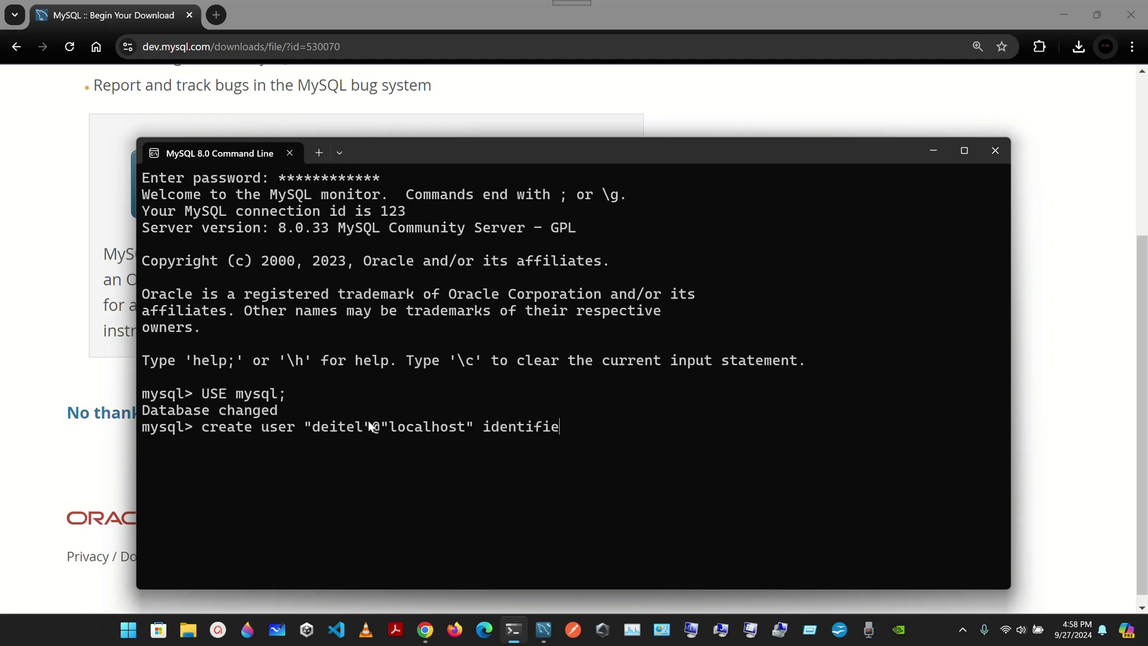
pyautogui.write('d by "deitel";')
pyautogui.press('Return')
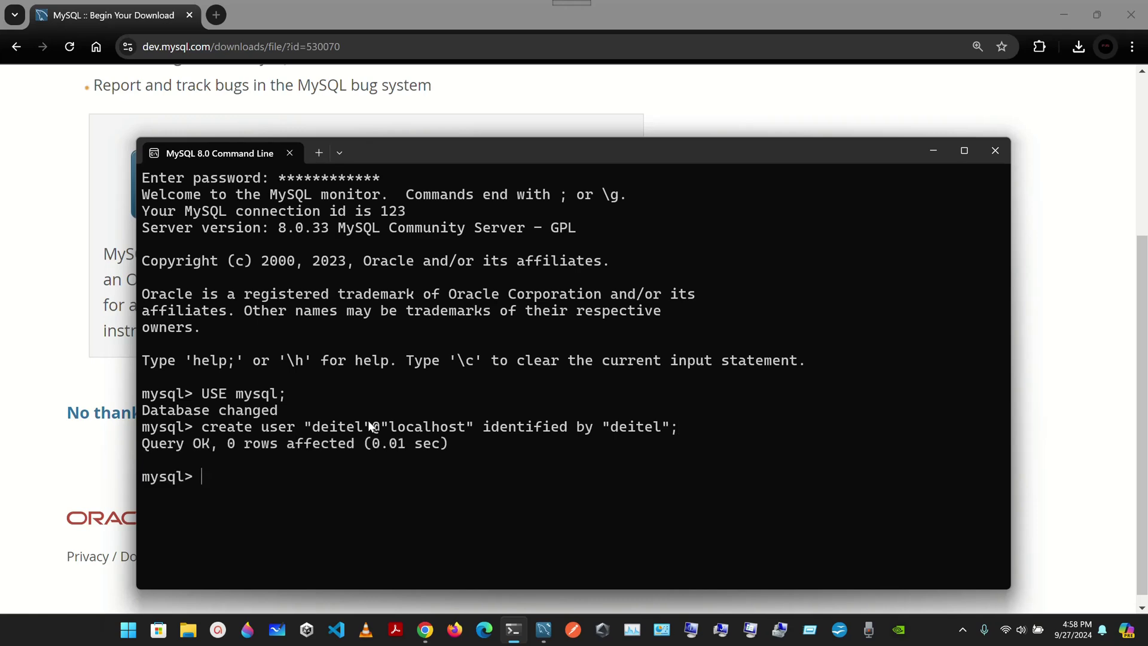
pyautogui.click(543, 629)
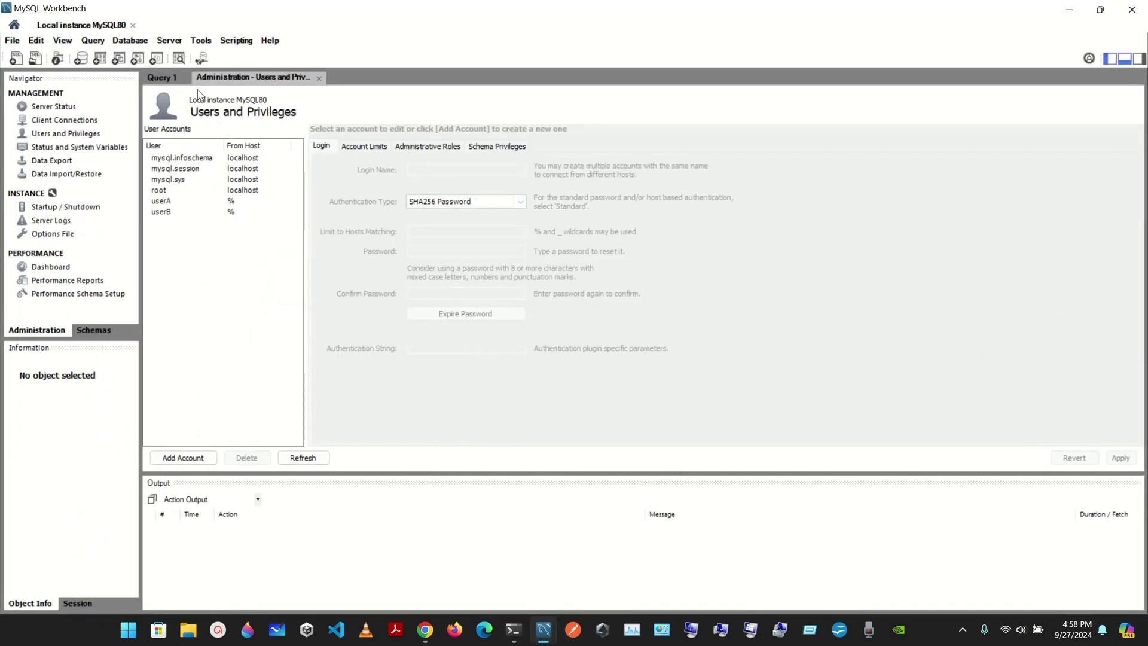
# Check that deitel@localhost is listed under Users and Privileges in Local instance MySQL80.
pyautogui.click(1069, 9)
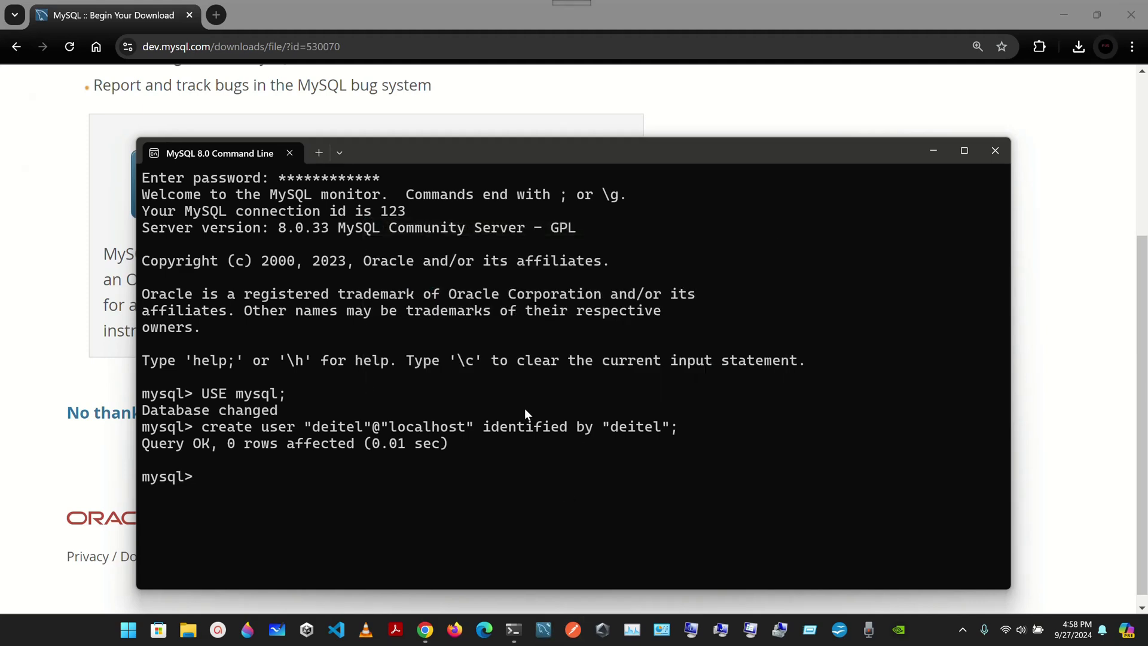
pyautogui.hotkey('alt', 'Tab')
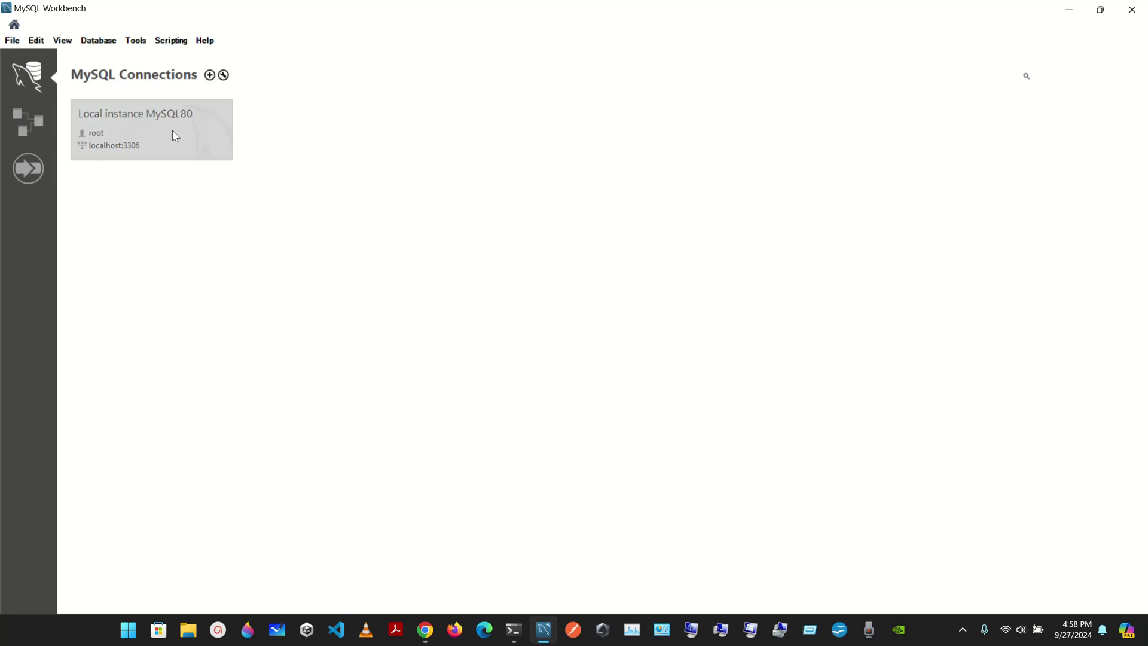
pyautogui.click(175, 136)
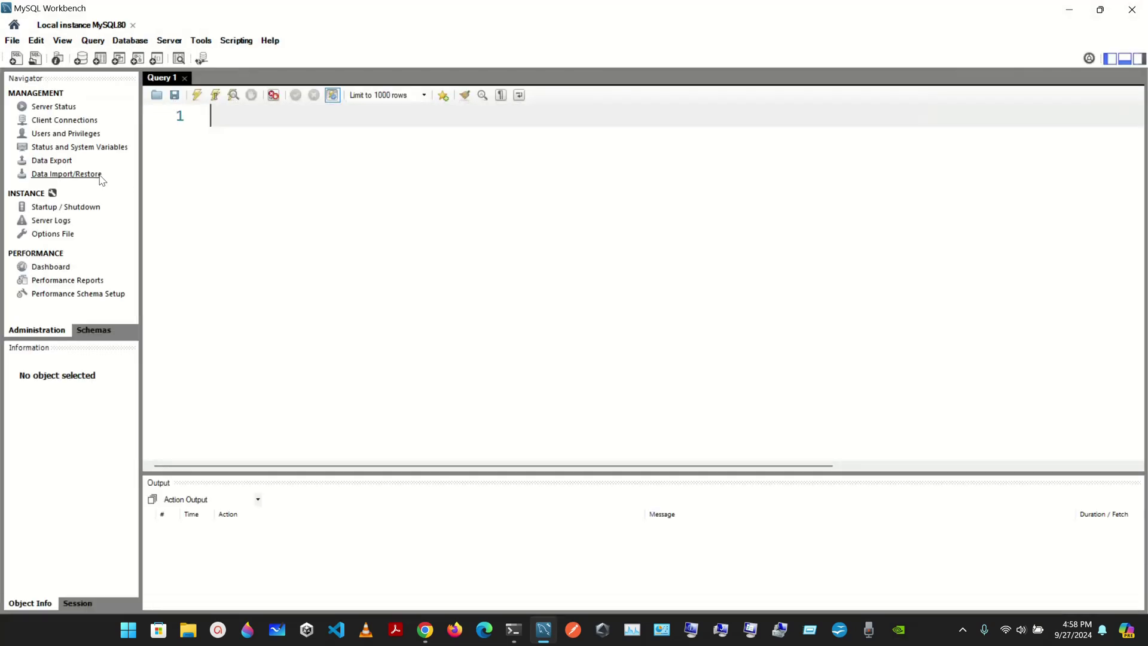
pyautogui.click(65, 134)
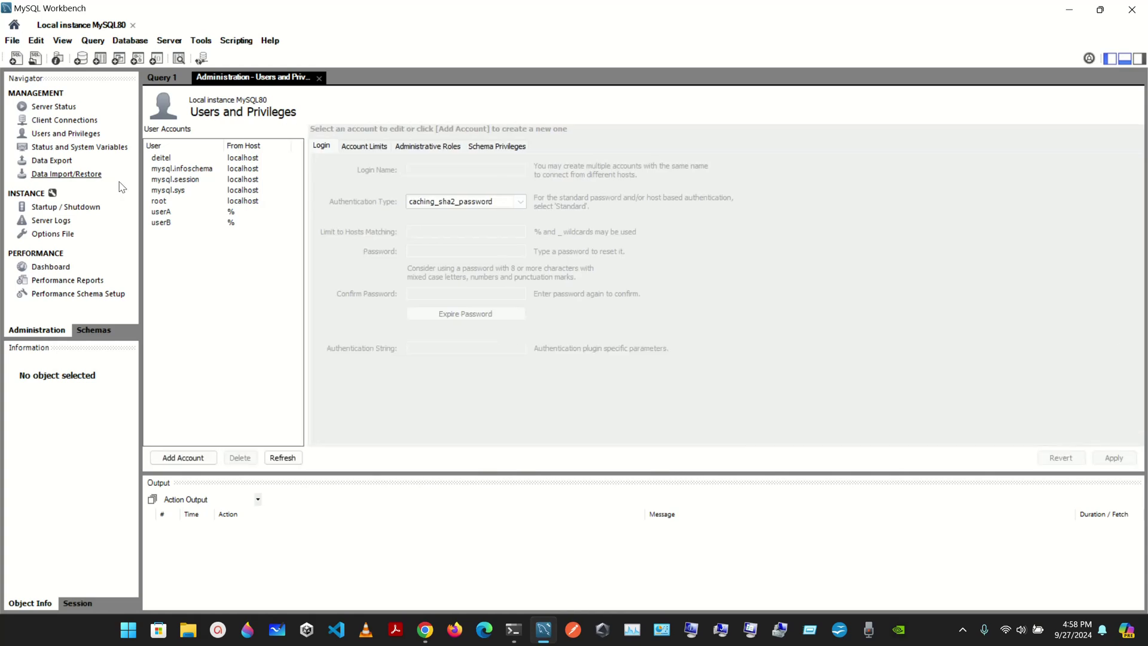
pyautogui.click(163, 159)
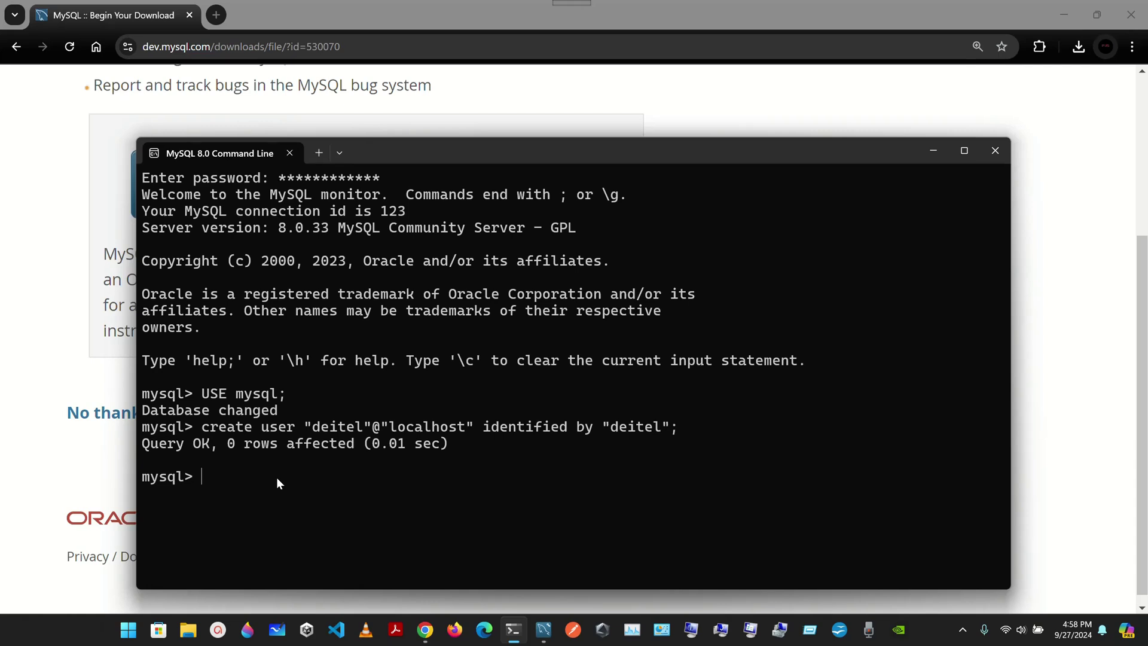
# Grant deitel@localhost SELECT, INSERT, UPDATE, DELETE, CREATE, DROP, REFERENCES and EXECUTE on *.*.
pyautogui.write('grant')
pyautogui.write('select, insert,')
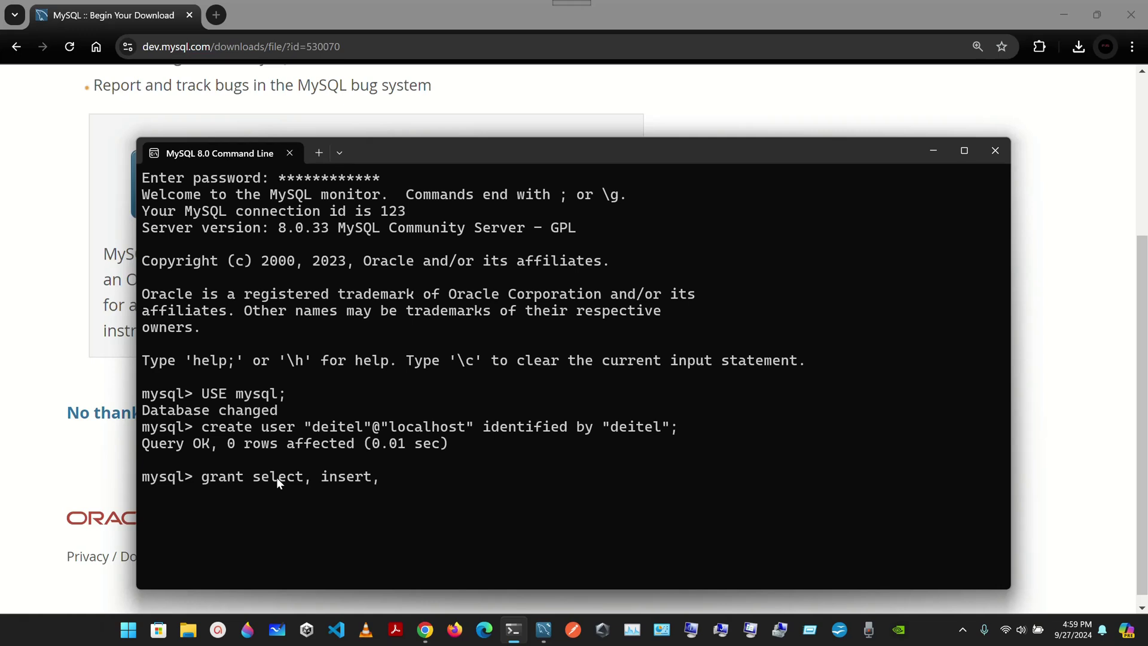
pyautogui.write('update, delete, create')
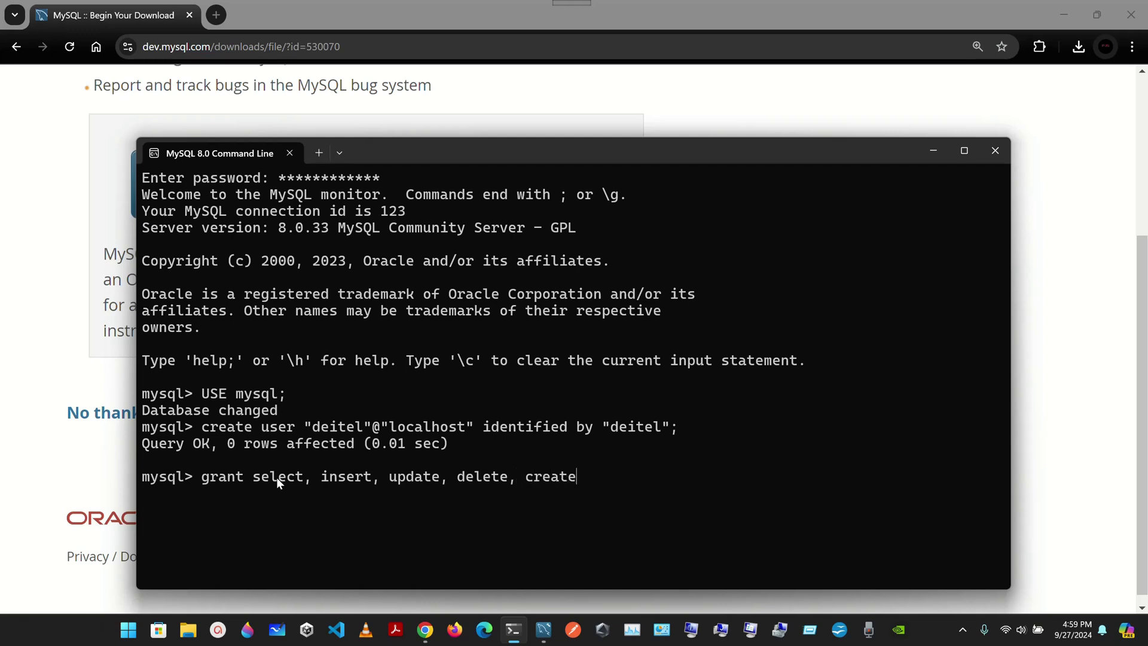
pyautogui.write(', drop, refere')
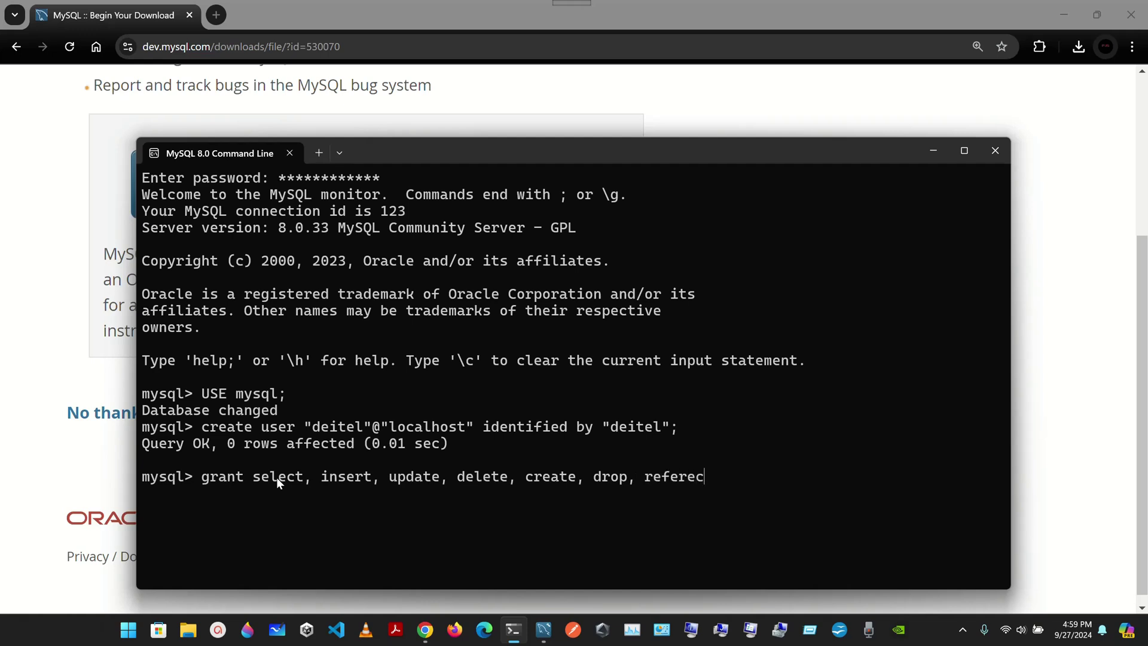
pyautogui.write('nces, execute on ')
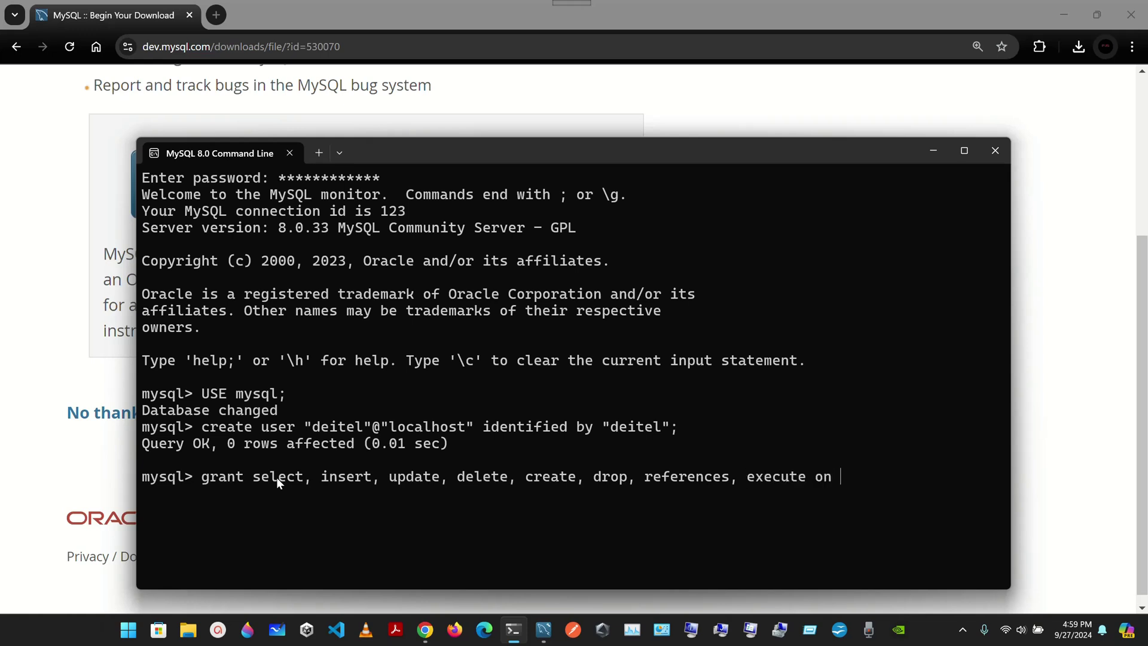
pyautogui.write('*.* to "deitel"@loca')
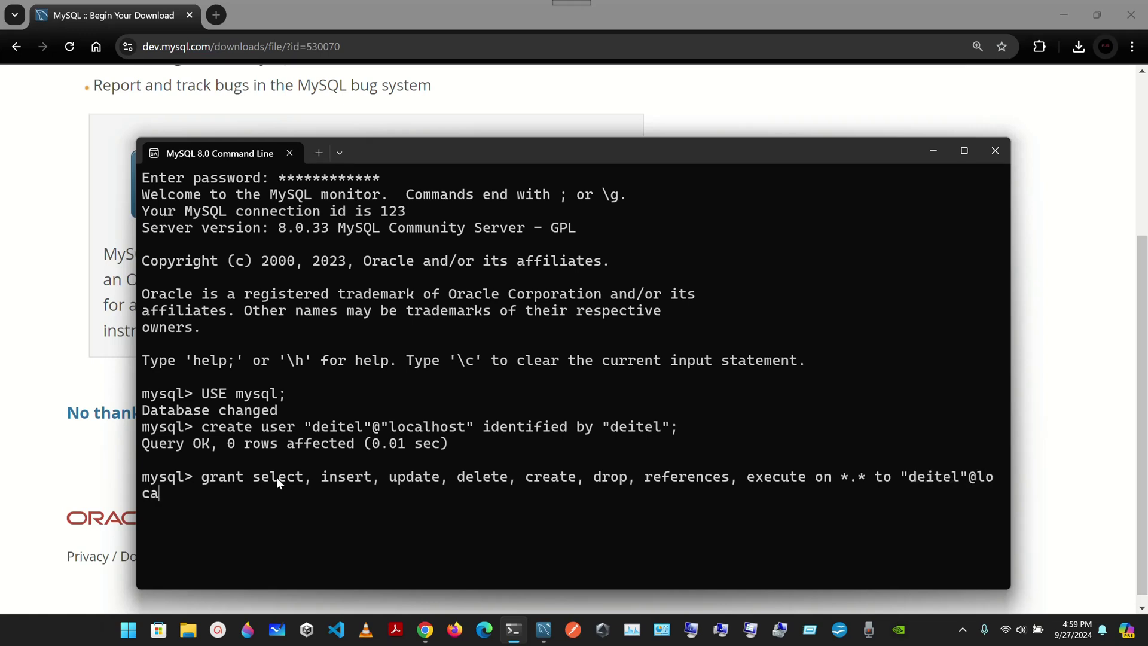
pyautogui.write('lhost"')
pyautogui.click(965, 151)
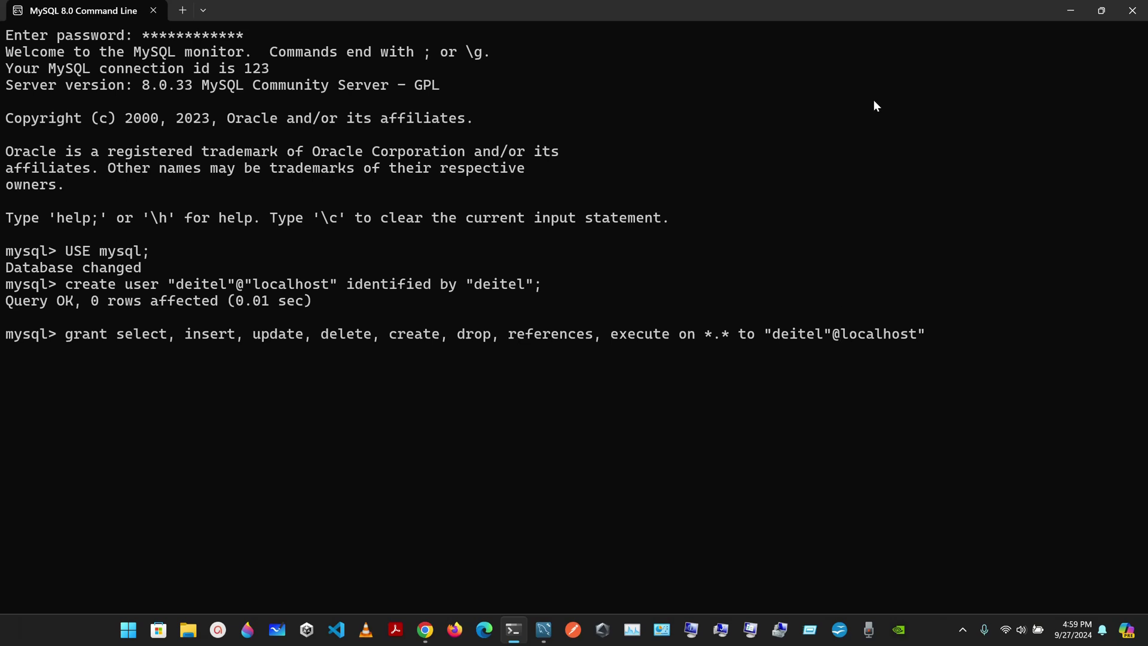
pyautogui.write('"')
pyautogui.press('Return')
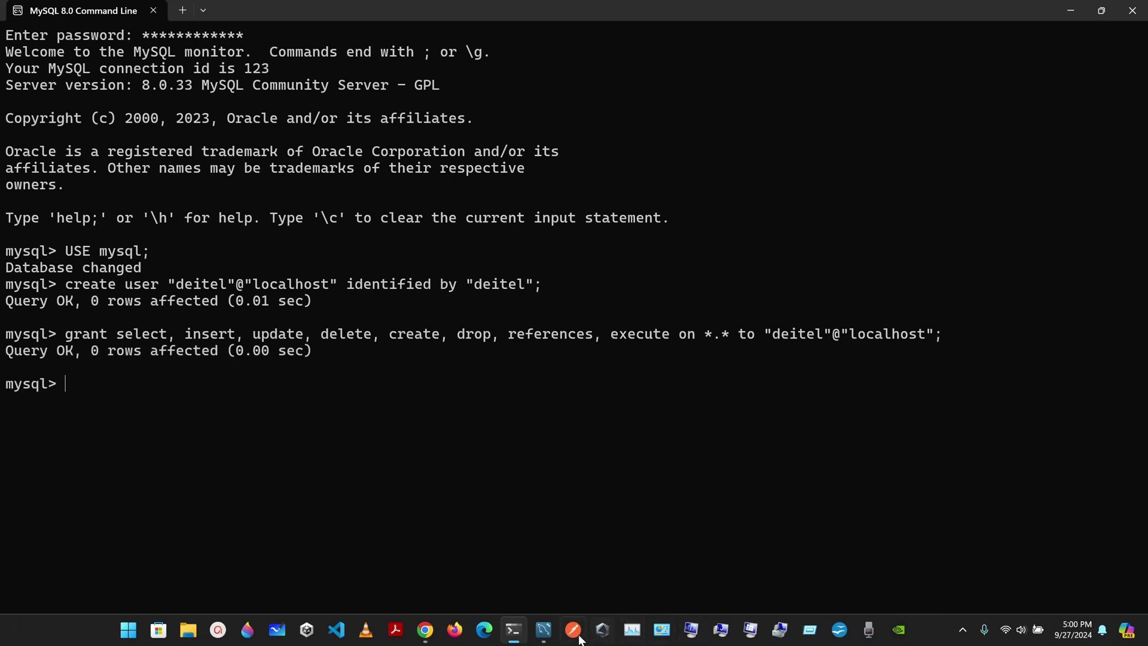
# Exit the MySQL command line session, leaving Workbench's home screen showing Local instance MySQL80.
pyautogui.click(543, 629)
pyautogui.click(543, 629)
pyautogui.click(513, 630)
pyautogui.click(545, 631)
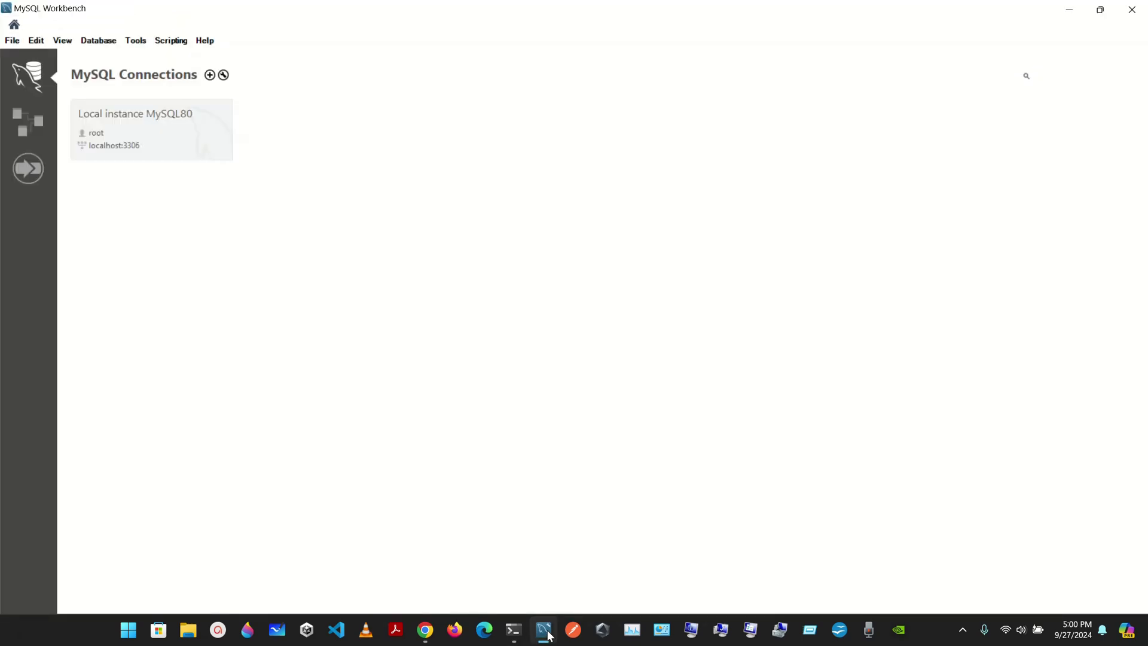
pyautogui.click(513, 631)
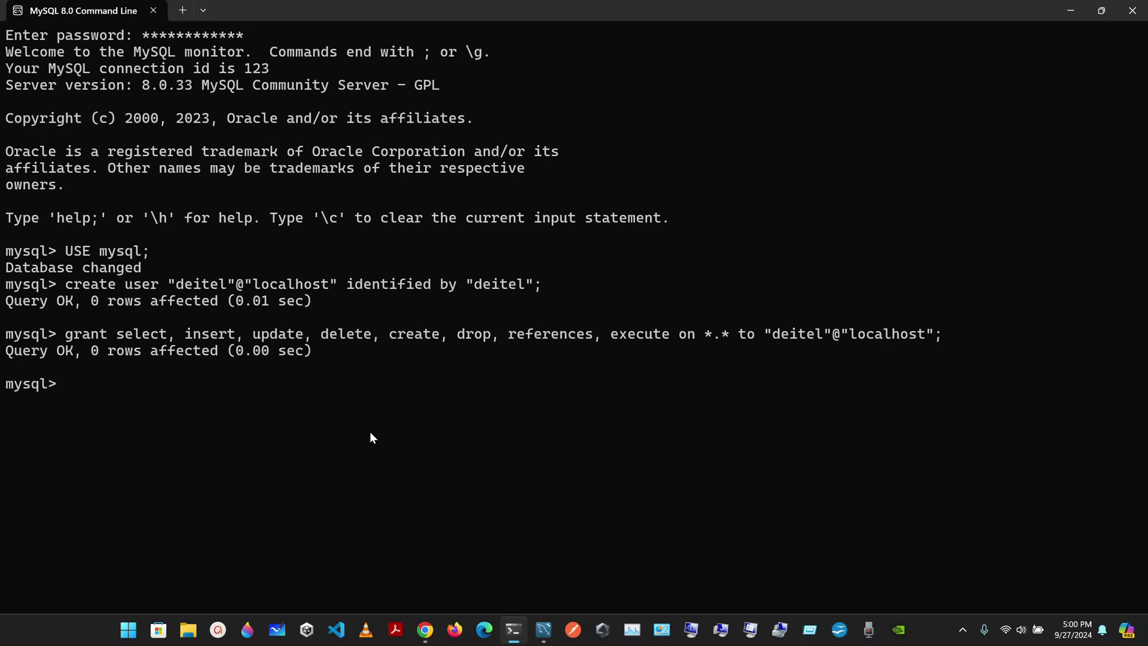
pyautogui.write('exit')
pyautogui.press('Return')
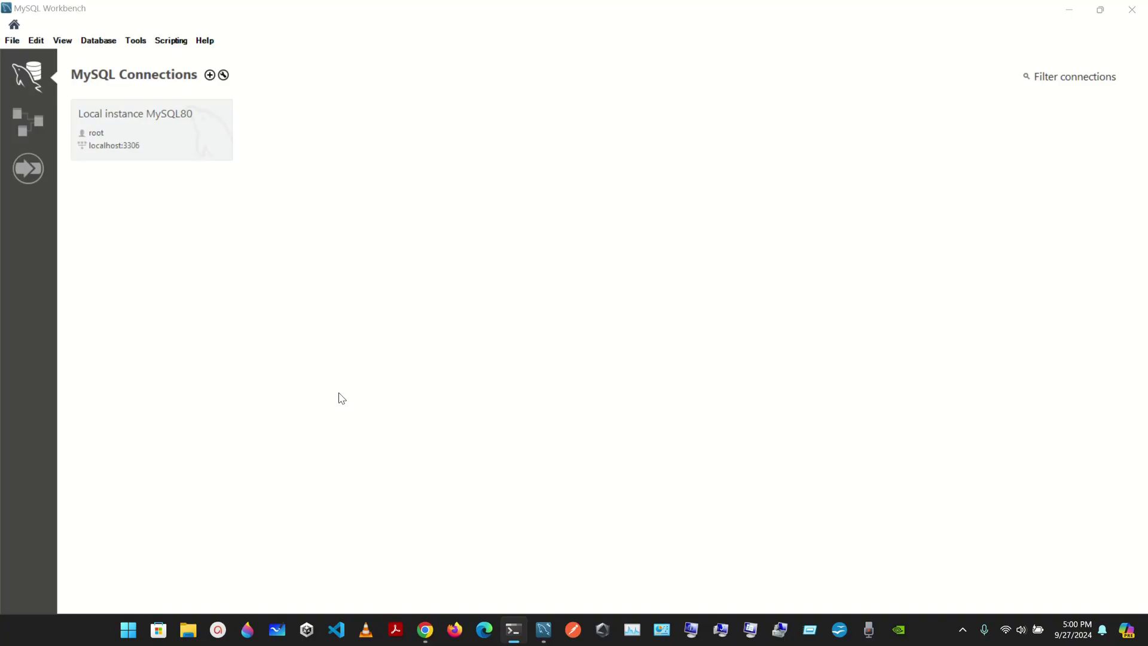